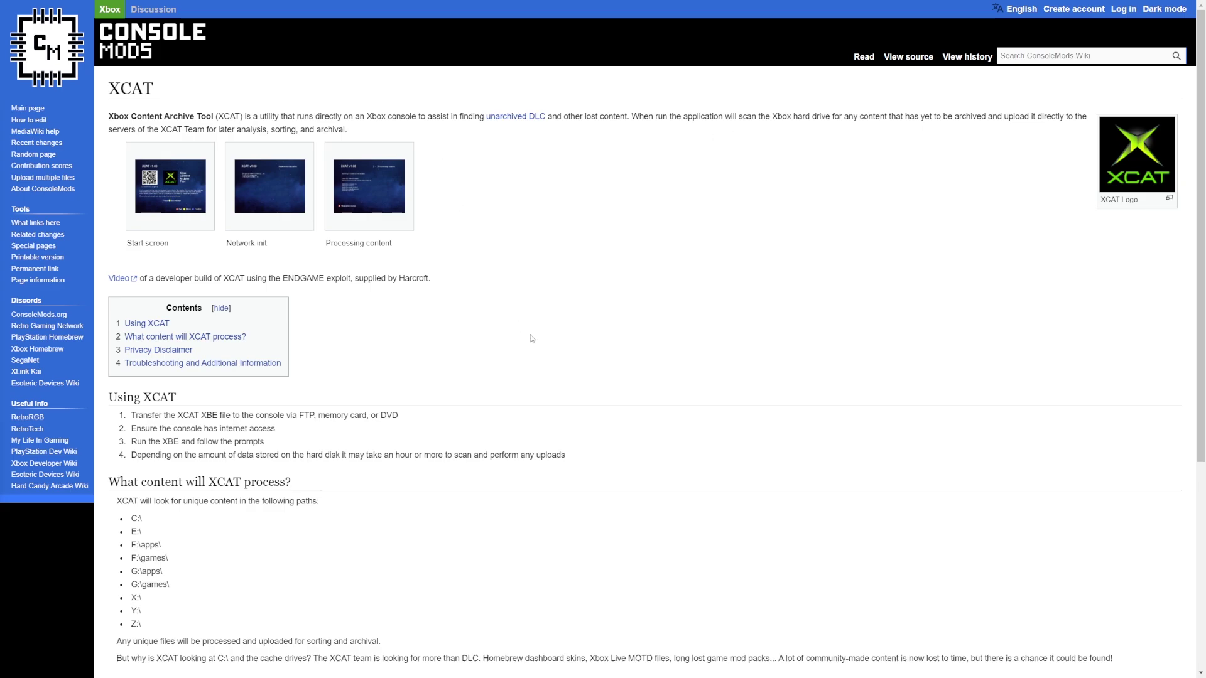
Scroll through the XCAT wiki article to the footer and back up
{"action": "scroll", "coordinate": [531, 339], "scroll_direction": "down", "scroll_amount": 5}
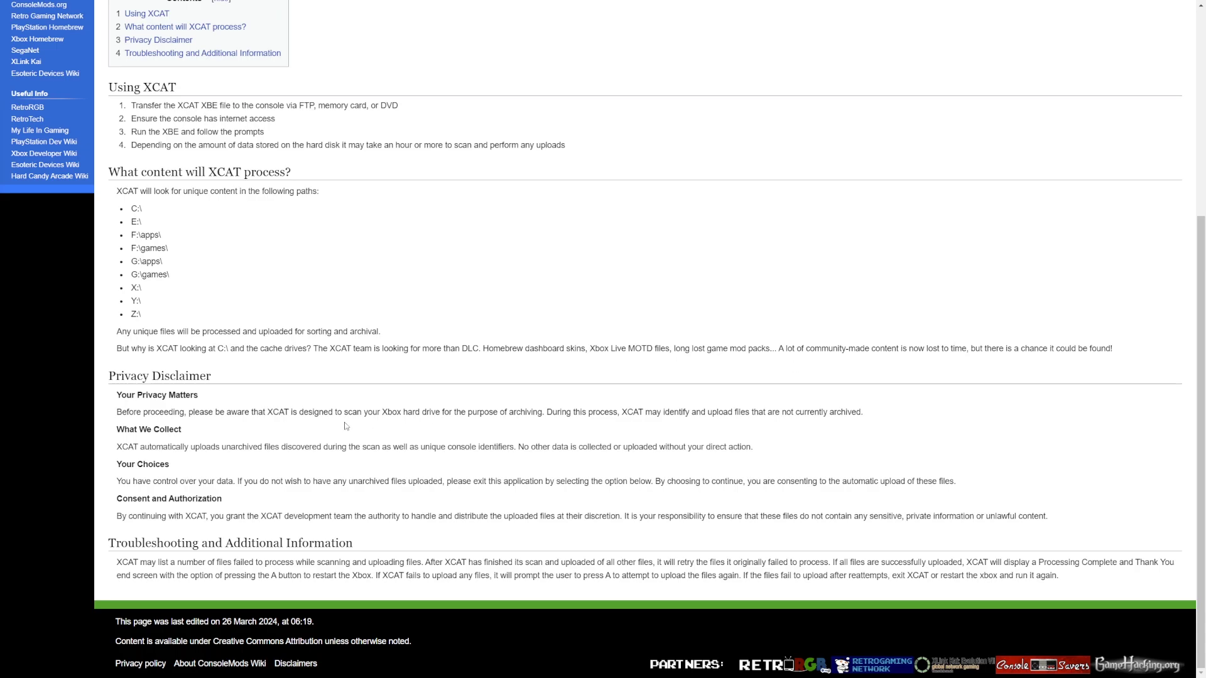
{"action": "scroll", "coordinate": [348, 416], "scroll_direction": "up", "scroll_amount": 5}
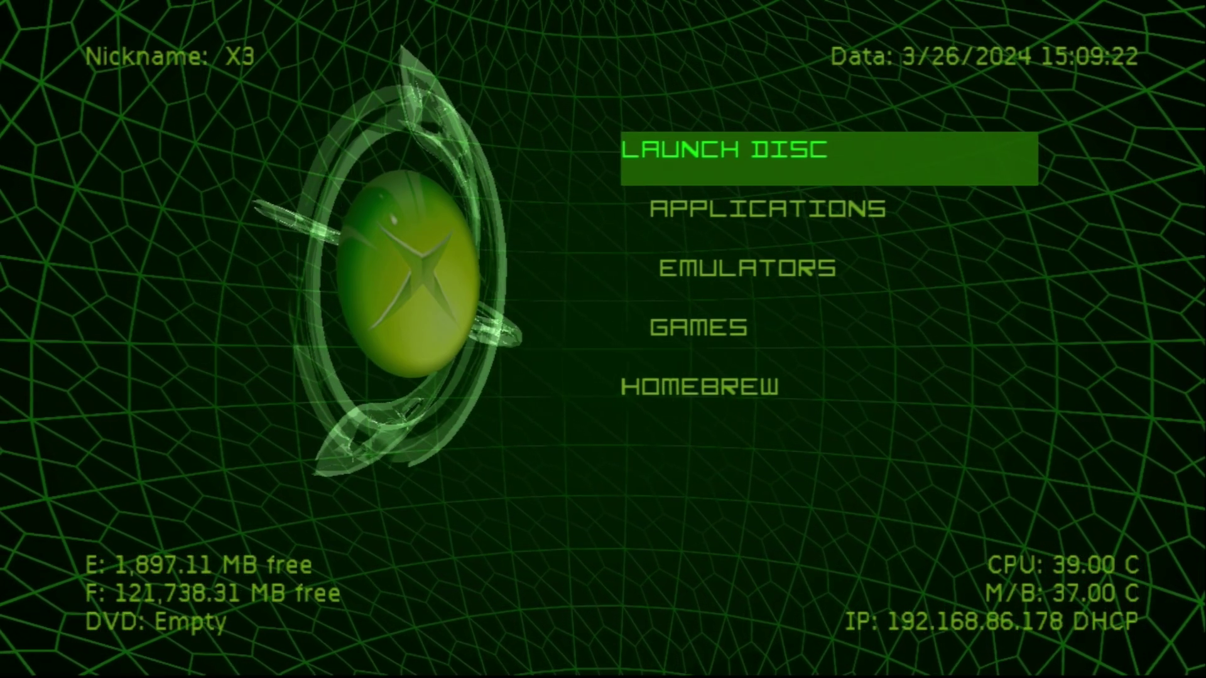
Move down the Xbox dashboard main menu to SYSTEM, then back up to LAUNCH DISC
{"action": "key", "text": "Down"}
{"action": "key", "text": "Down"}
{"action": "key", "text": "Down"}
{"action": "key", "text": "Down"}
{"action": "key", "text": "Down"}
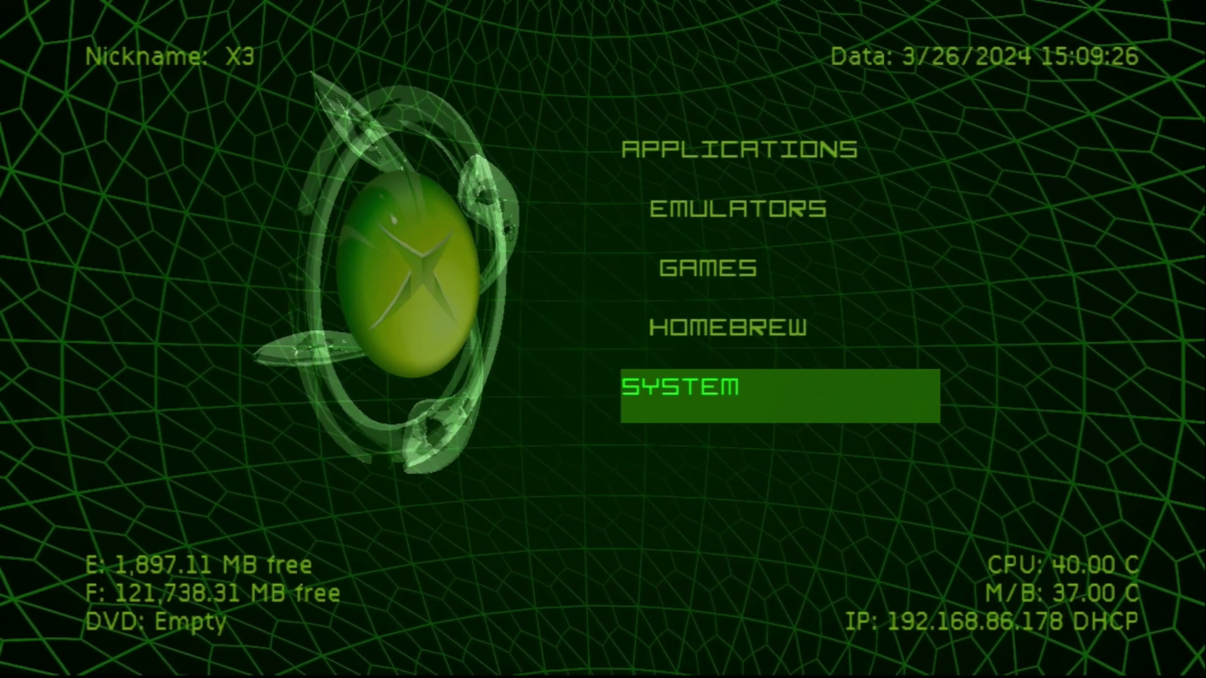
{"action": "key", "text": "Up"}
{"action": "key", "text": "Up"}
{"action": "key", "text": "Up"}
{"action": "key", "text": "Up"}
{"action": "key", "text": "Up"}
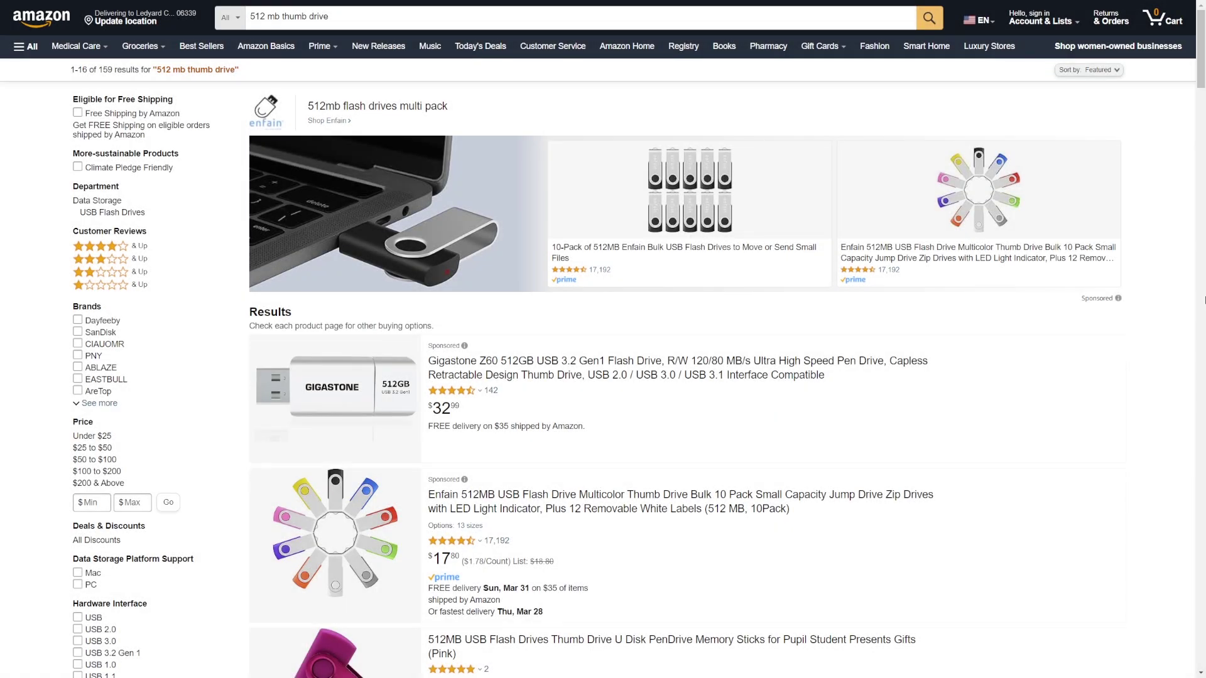
Browse the Amazon 512 MB thumb drive results, scrolling down the list and back
{"action": "scroll", "coordinate": [1204, 300], "scroll_direction": "down", "scroll_amount": 3}
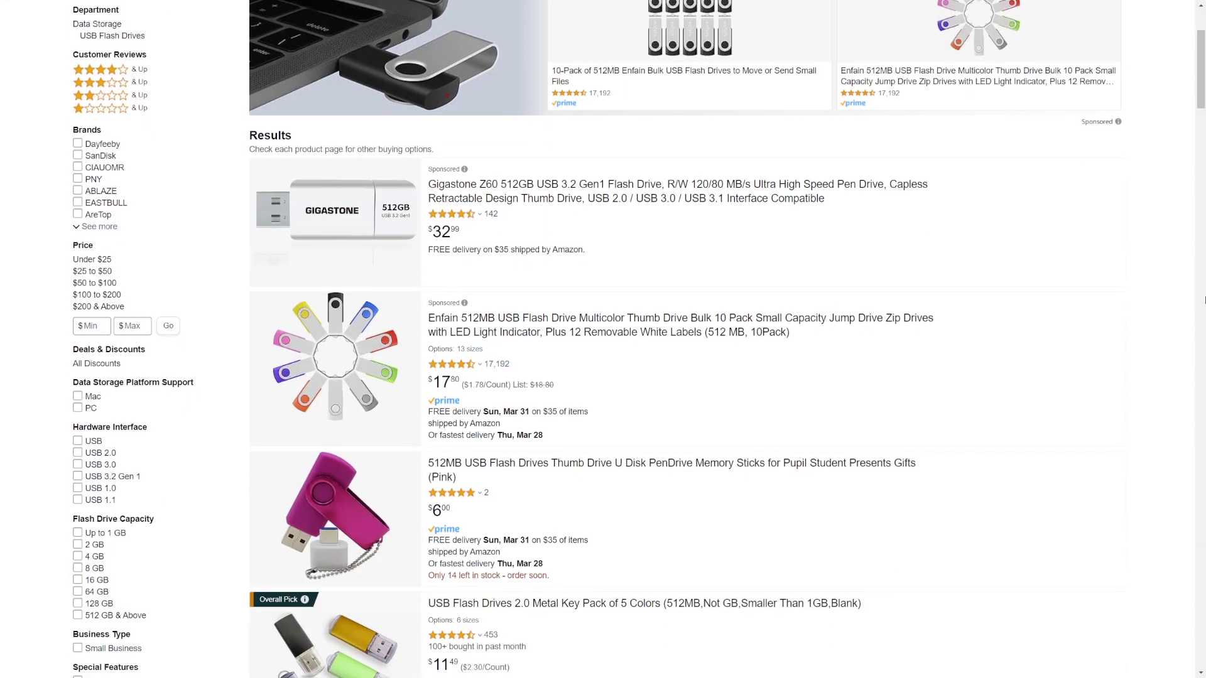
{"action": "scroll", "coordinate": [1204, 300], "scroll_direction": "down", "scroll_amount": 2}
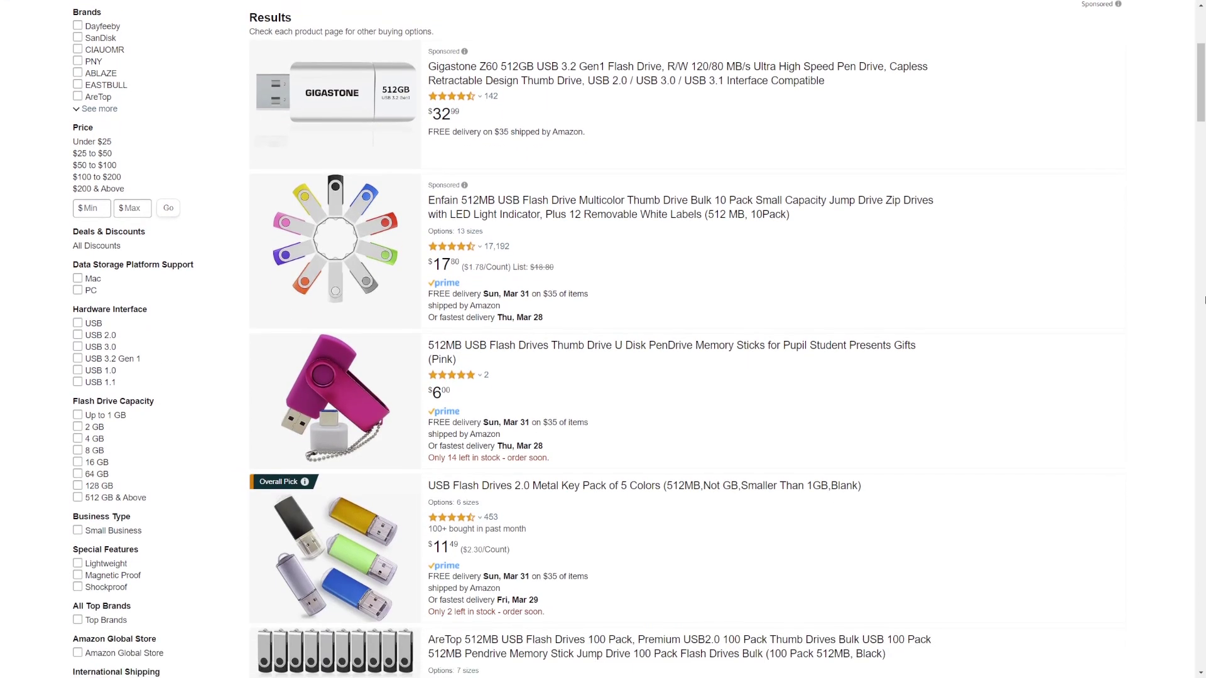
{"action": "scroll", "coordinate": [1204, 301], "scroll_direction": "down", "scroll_amount": 2}
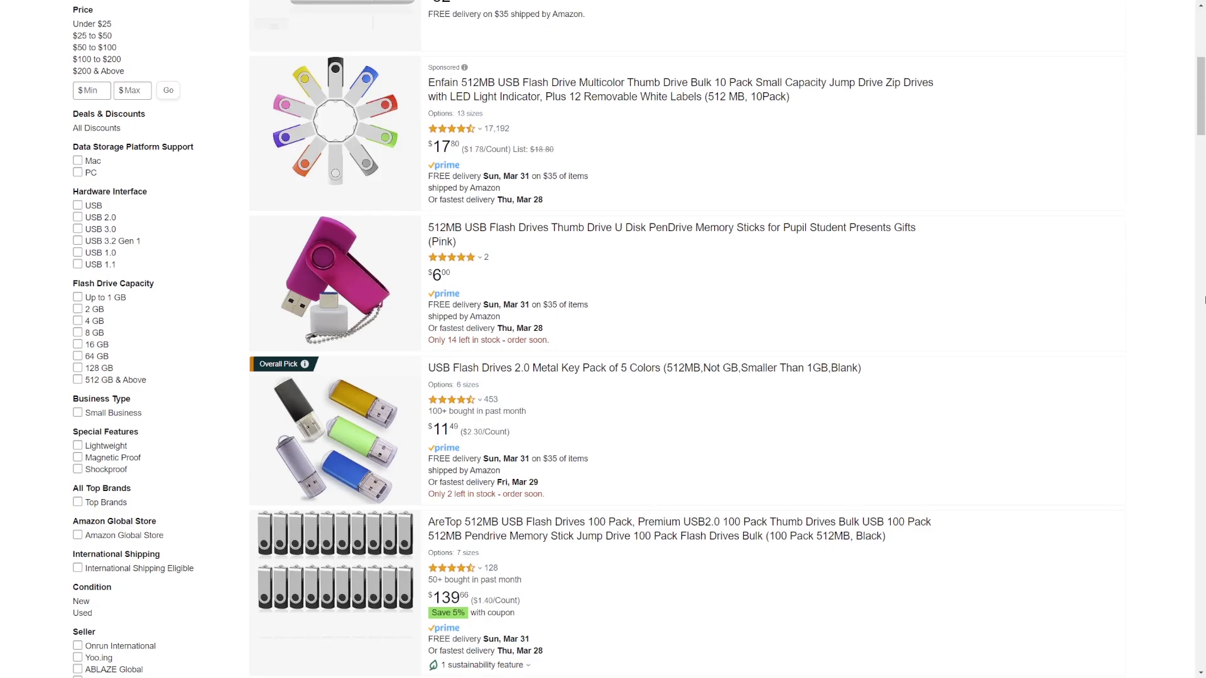
{"action": "scroll", "coordinate": [1204, 300], "scroll_direction": "down", "scroll_amount": 2}
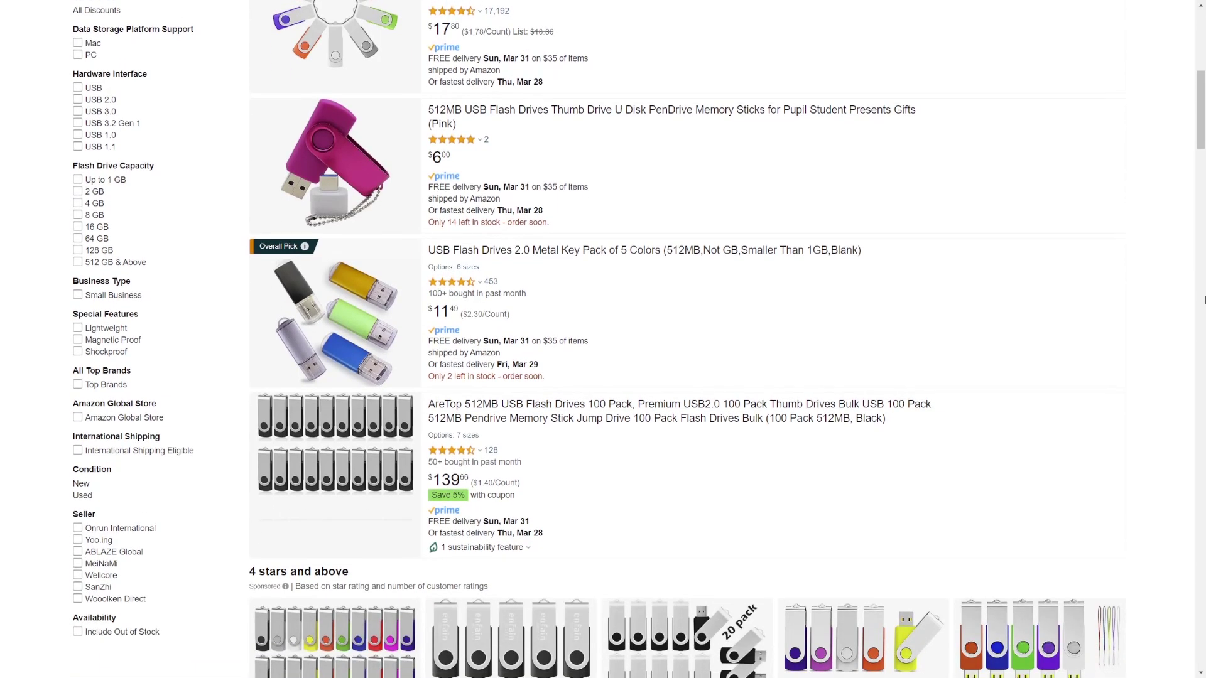
{"action": "scroll", "coordinate": [1204, 300], "scroll_direction": "down", "scroll_amount": 2}
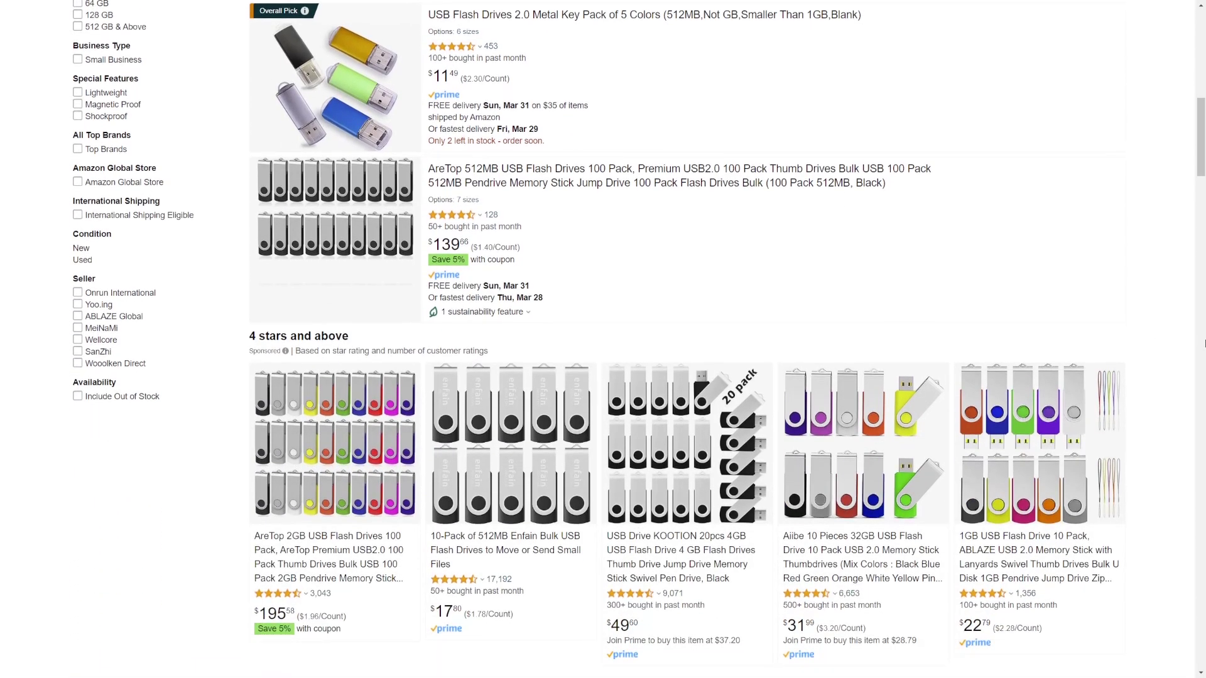
{"action": "scroll", "coordinate": [1204, 344], "scroll_direction": "up", "scroll_amount": 9}
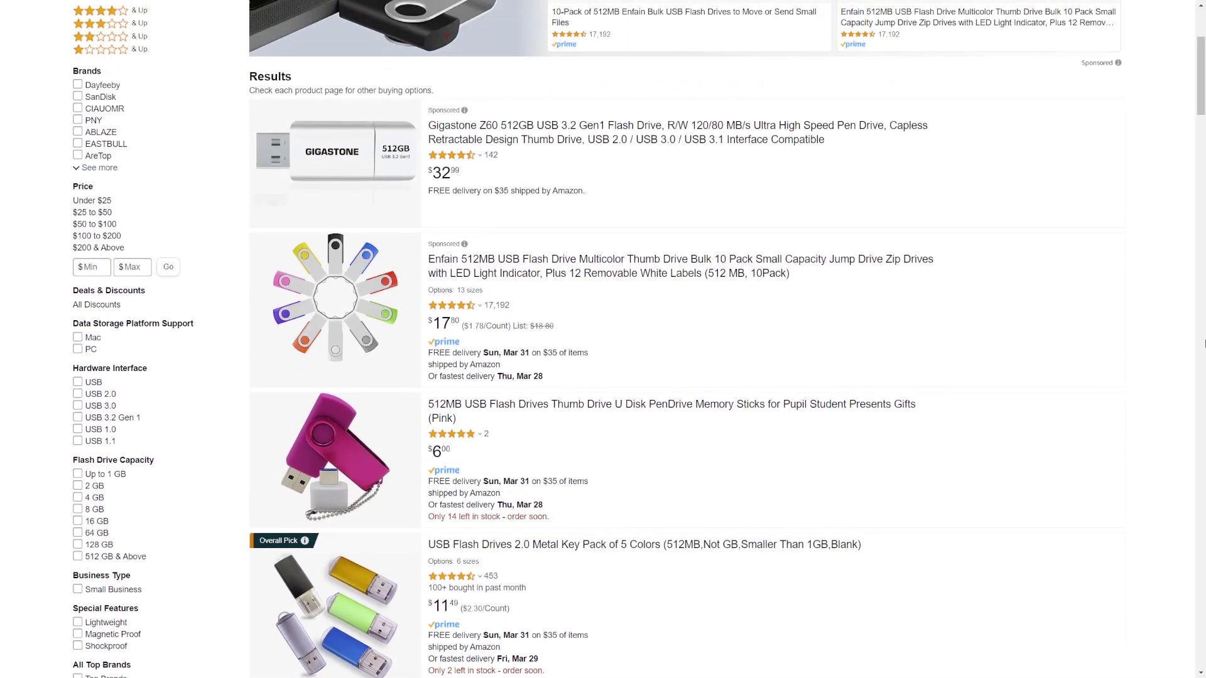
{"action": "scroll", "coordinate": [1205, 345], "scroll_direction": "up", "scroll_amount": 3}
{"action": "scroll", "coordinate": [1204, 345], "scroll_direction": "down", "scroll_amount": 2}
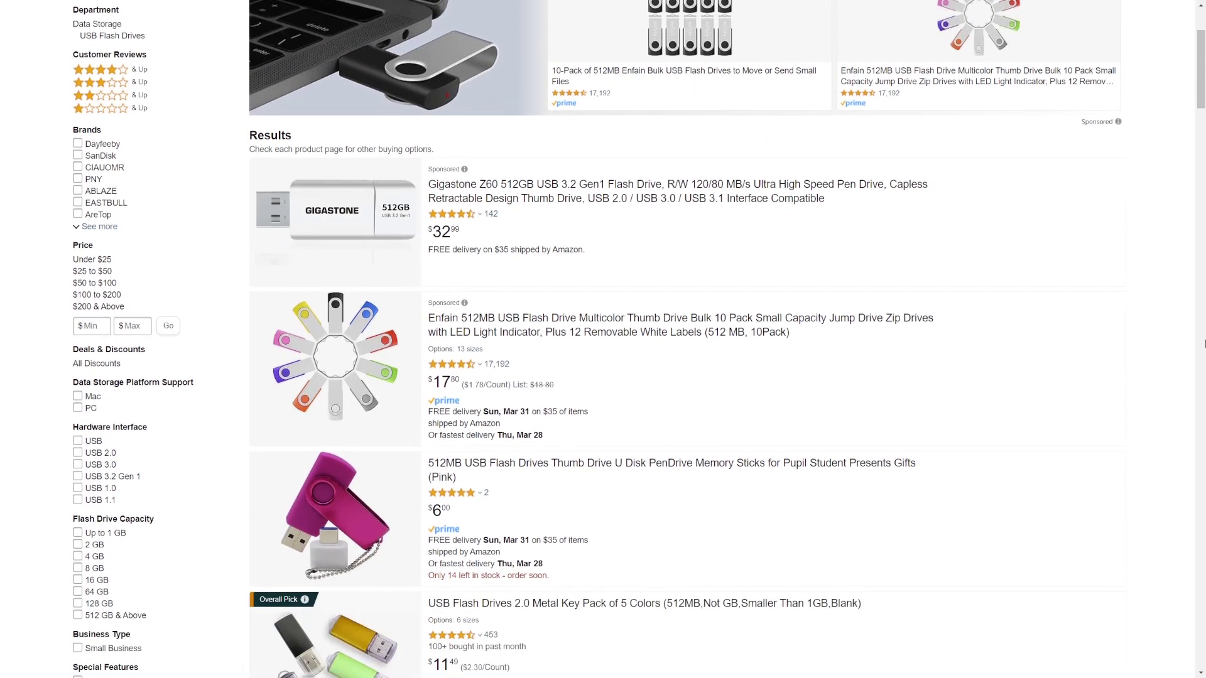
{"action": "scroll", "coordinate": [1204, 344], "scroll_direction": "down", "scroll_amount": 4}
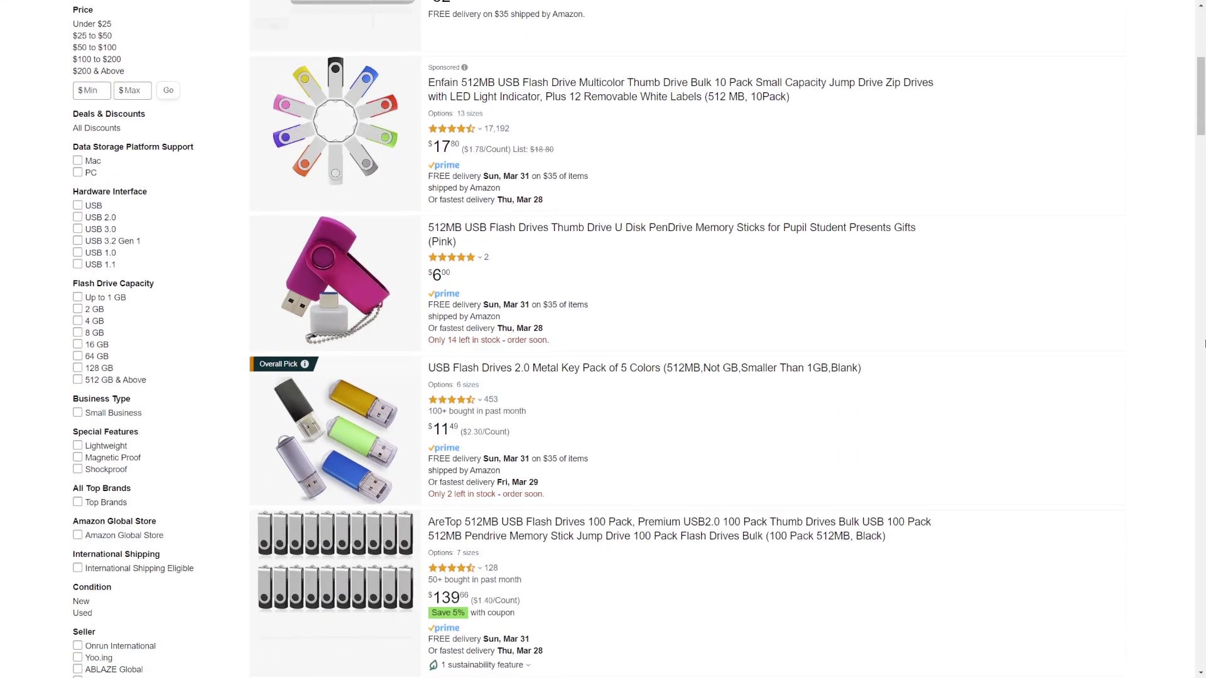
{"action": "scroll", "coordinate": [1204, 344], "scroll_direction": "down", "scroll_amount": 2}
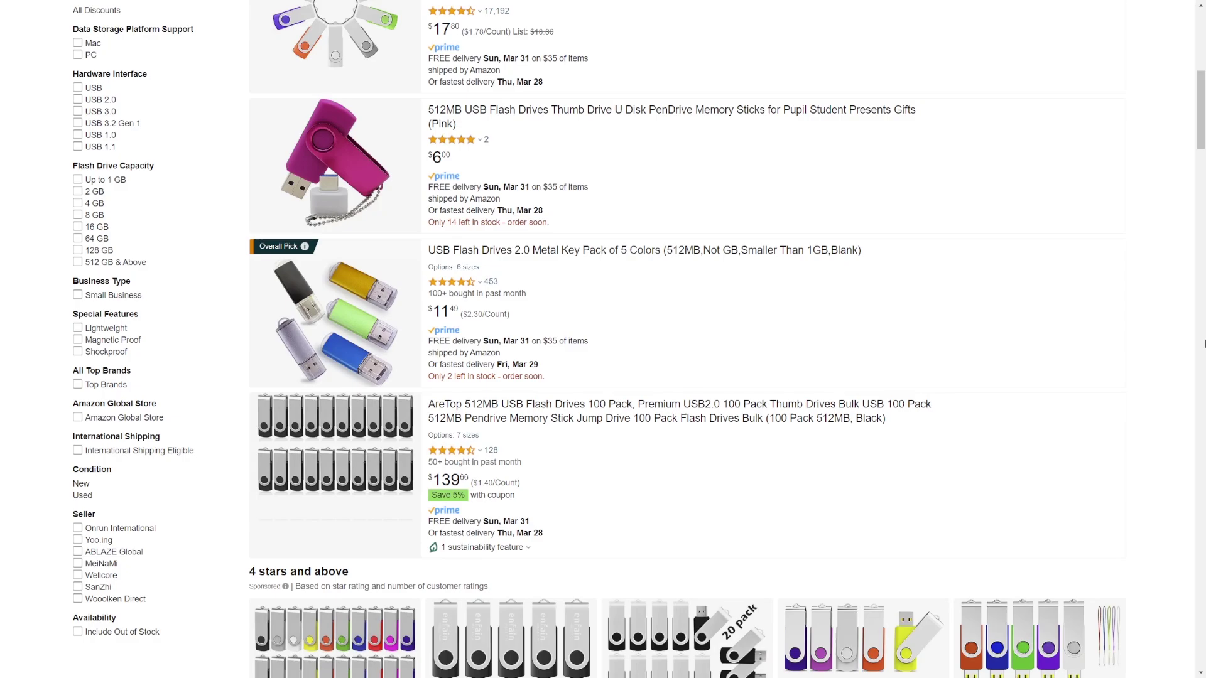
{"action": "scroll", "coordinate": [1204, 343], "scroll_direction": "down", "scroll_amount": 4}
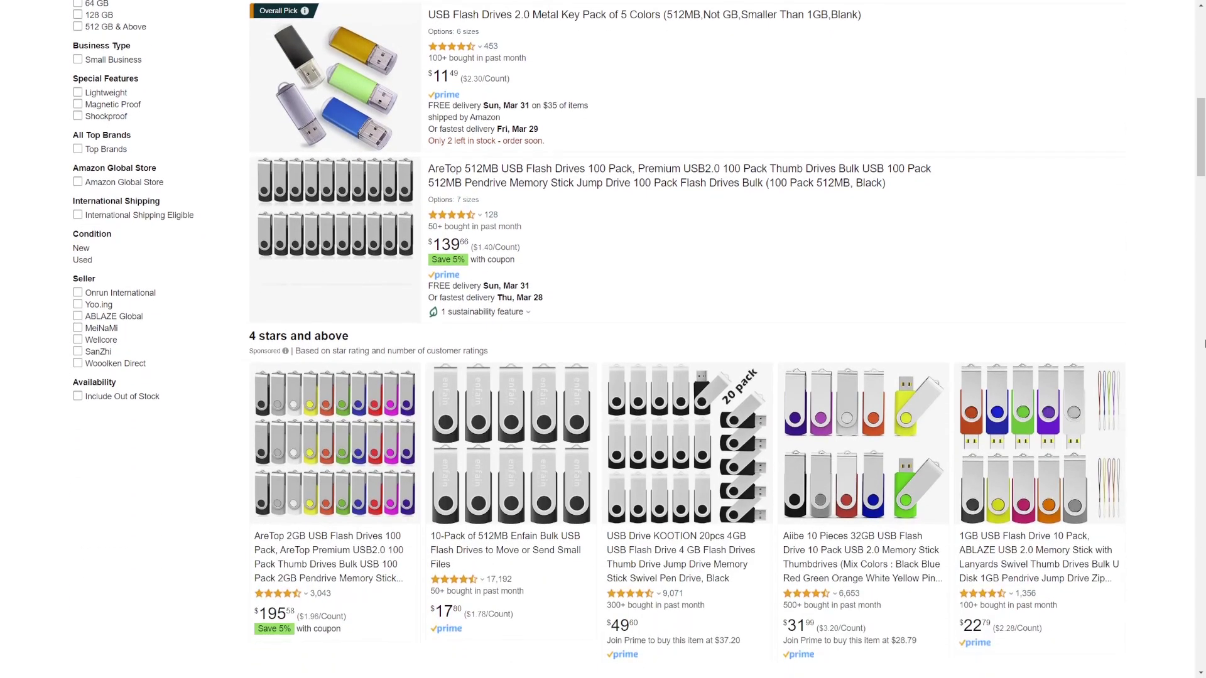
{"action": "scroll", "coordinate": [1204, 344], "scroll_direction": "down", "scroll_amount": 3}
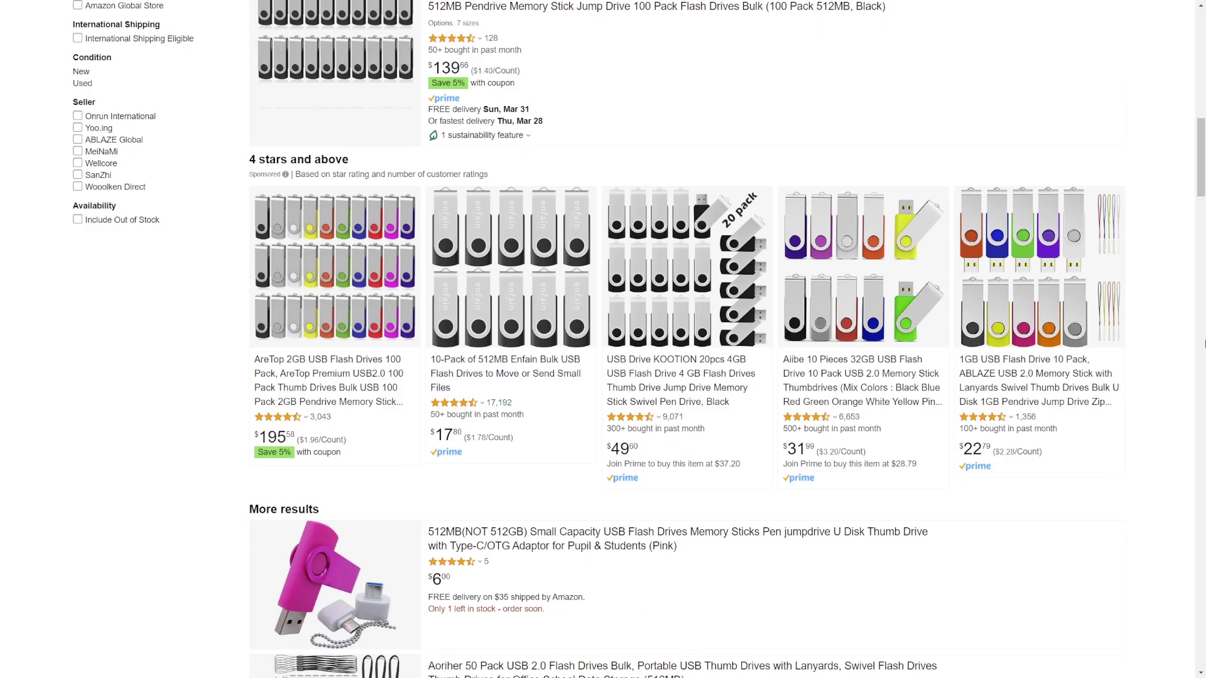
{"action": "scroll", "coordinate": [1204, 343], "scroll_direction": "down", "scroll_amount": 6}
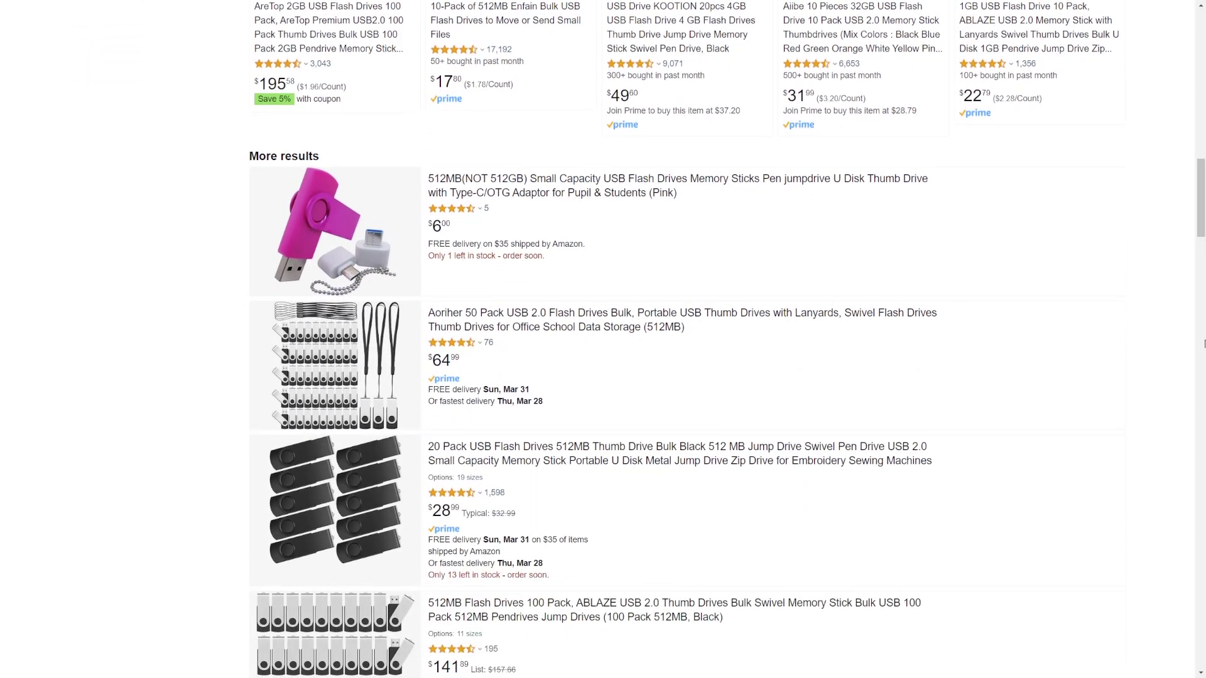
{"action": "scroll", "coordinate": [1205, 344], "scroll_direction": "down", "scroll_amount": 3}
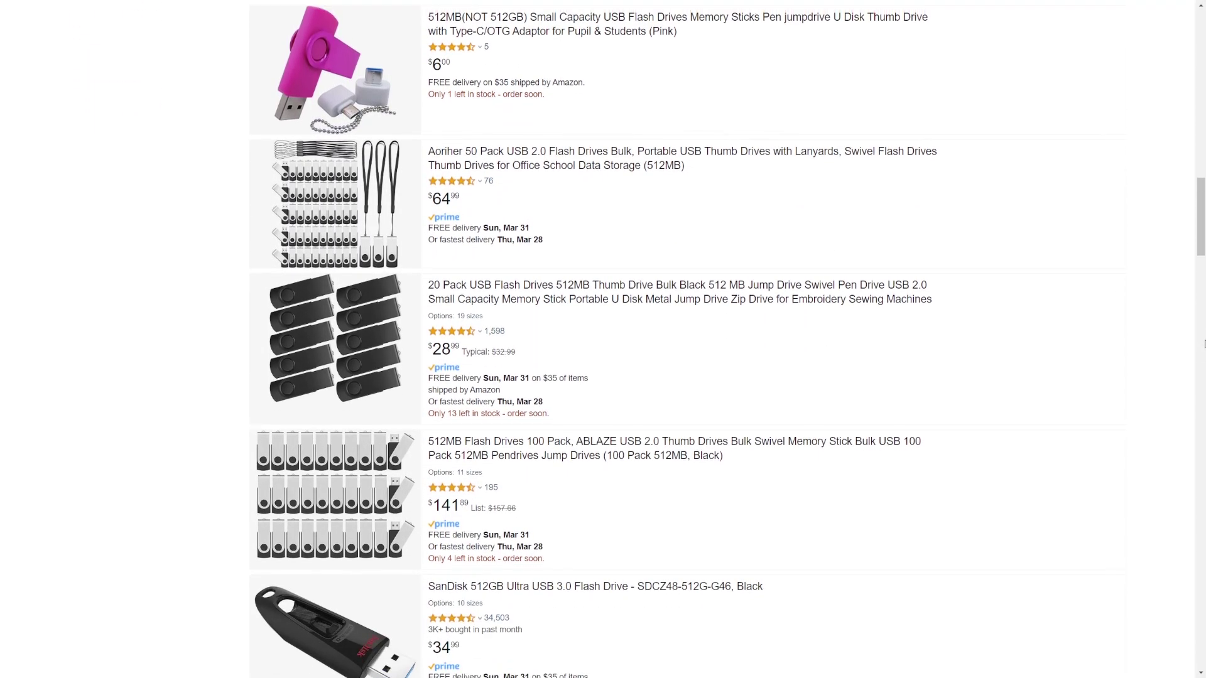
{"action": "scroll", "coordinate": [540, 405], "scroll_direction": "up", "scroll_amount": 4}
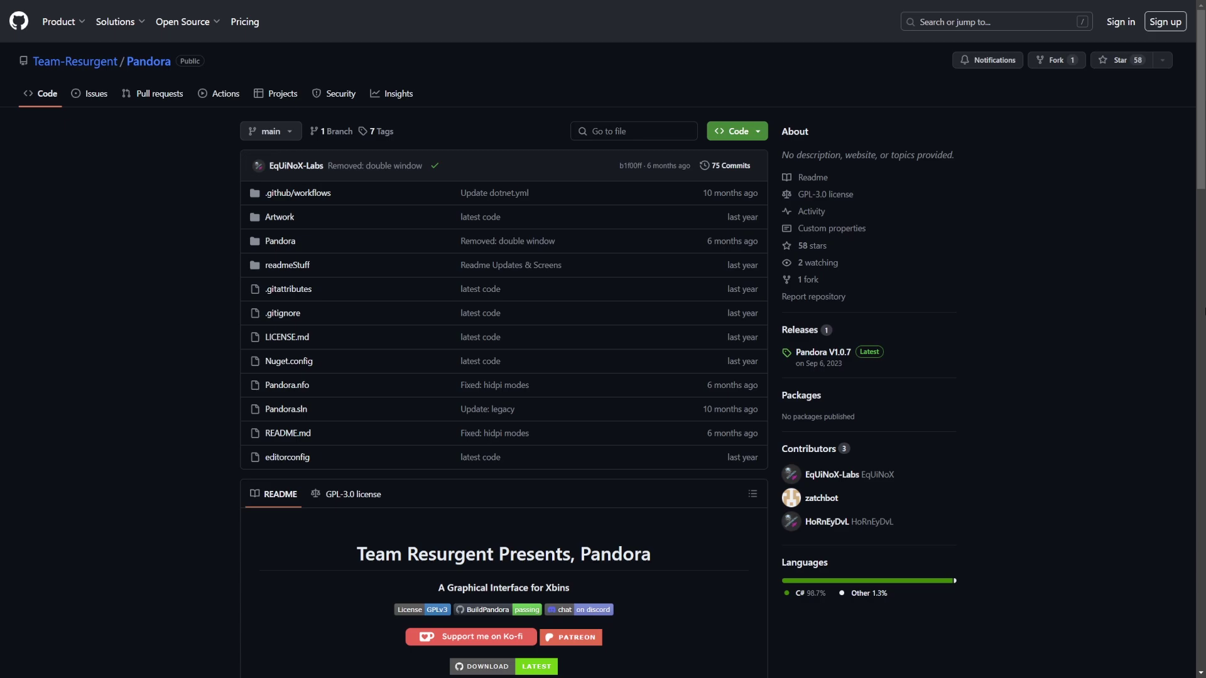
Skim the Pandora README on GitHub, then go to its Releases page
{"action": "scroll", "coordinate": [603, 340], "scroll_direction": "down", "scroll_amount": 6}
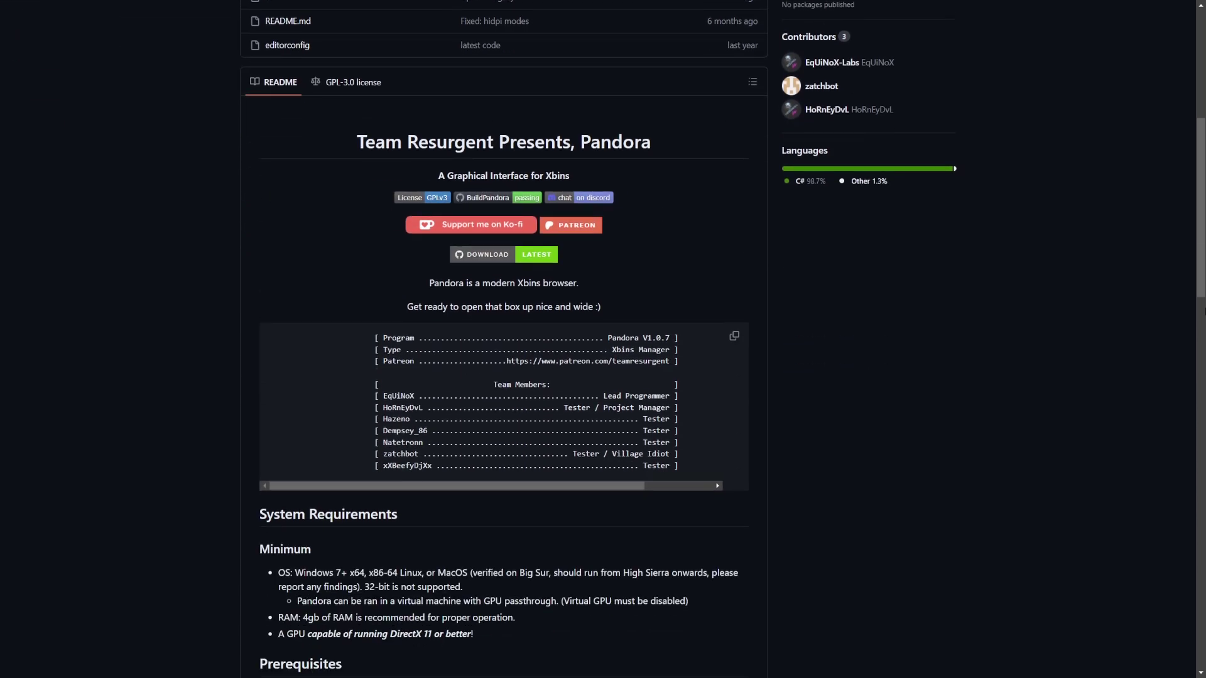
{"action": "scroll", "coordinate": [603, 339], "scroll_direction": "up", "scroll_amount": 6}
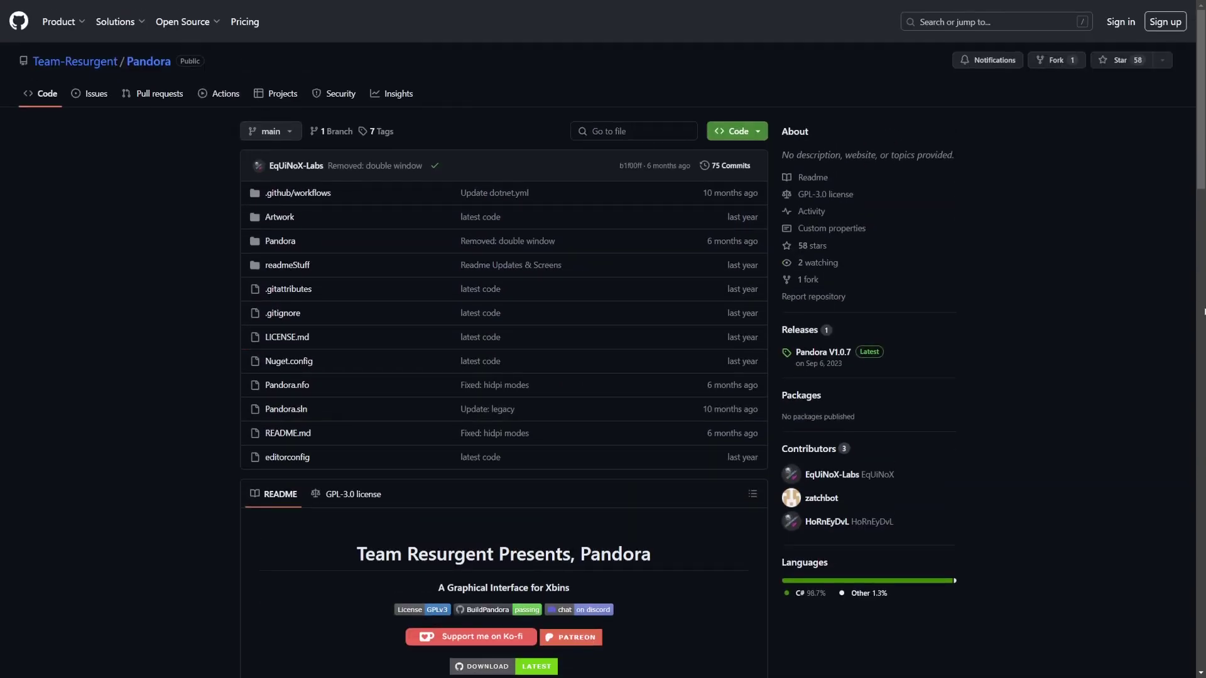
{"action": "left_click", "coordinate": [798, 332]}
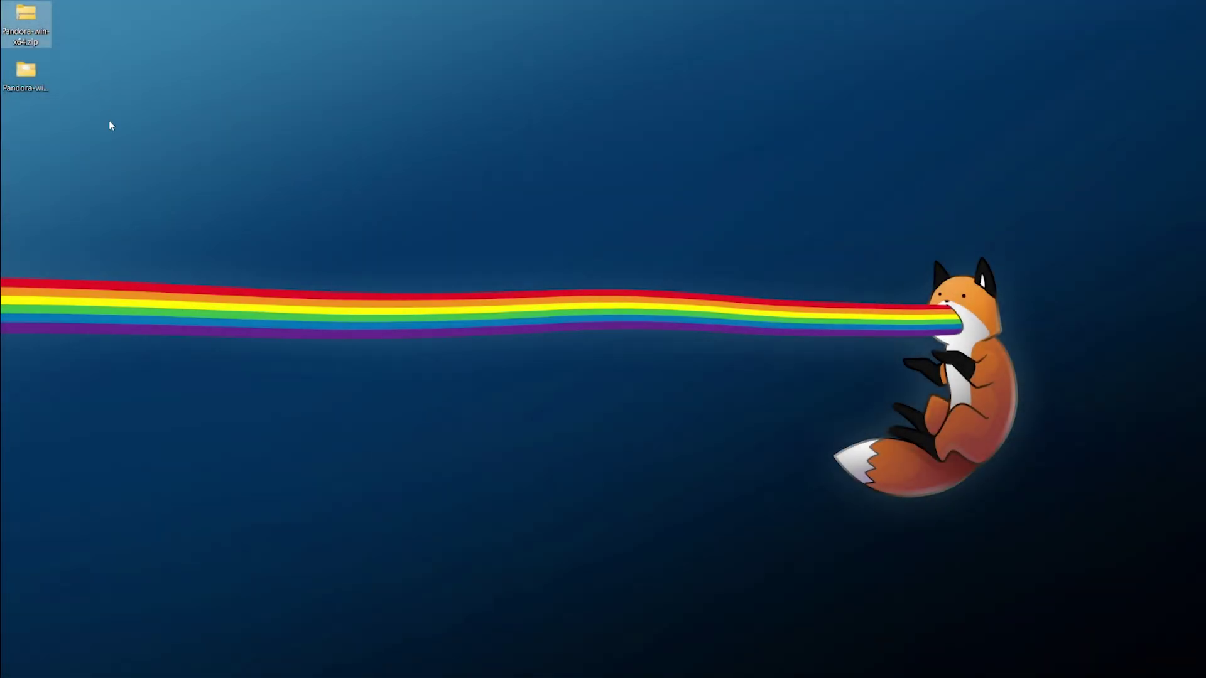
Extract Pandora-win-x64.zip with 7-Zip into a Pandora-win-x64 folder
{"action": "right_click", "coordinate": [30, 16]}
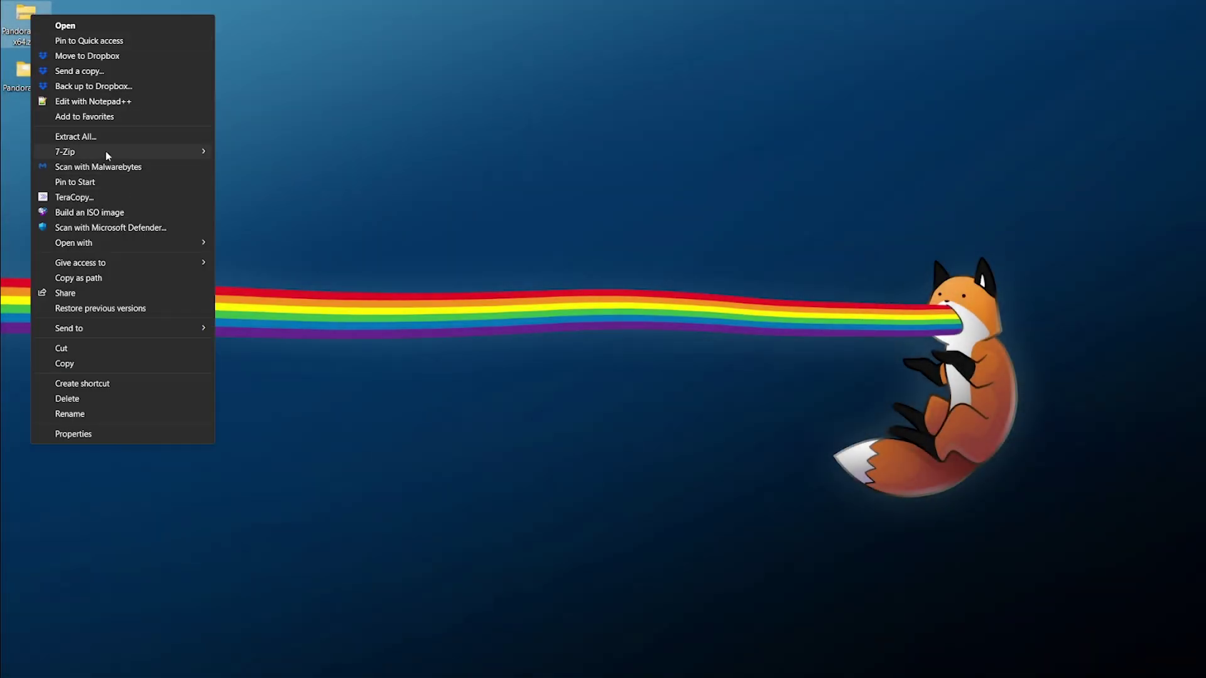
{"action": "mouse_move", "coordinate": [115, 151]}
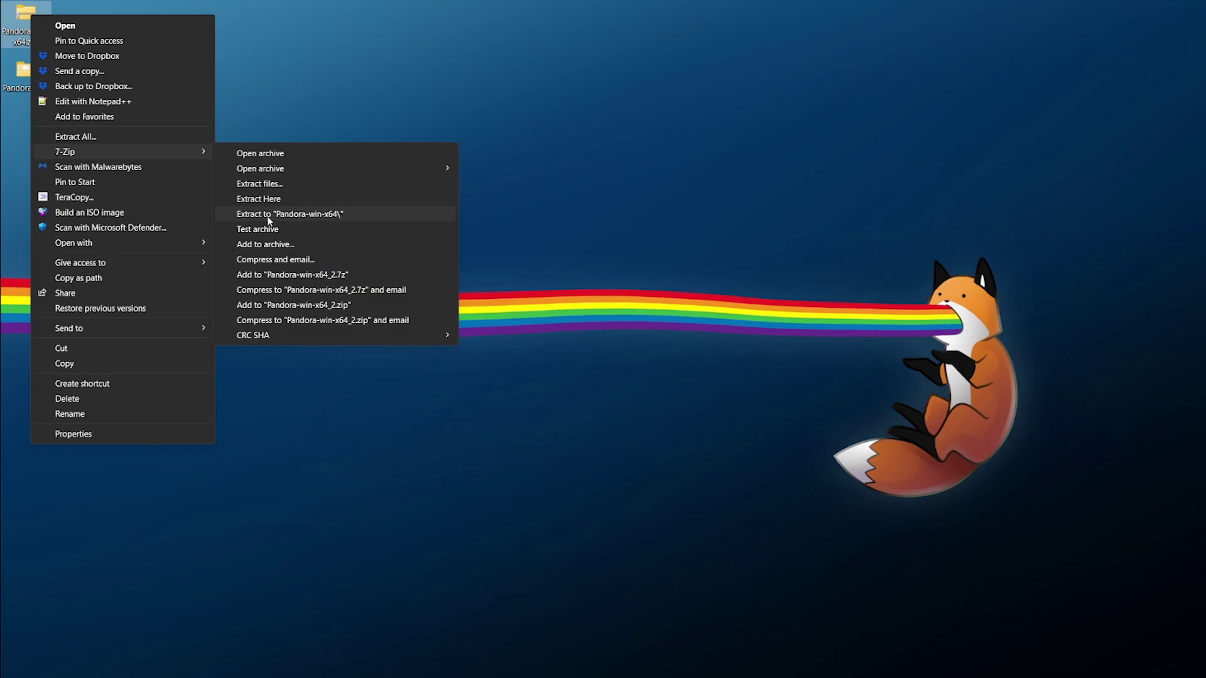
{"action": "left_click", "coordinate": [291, 104]}
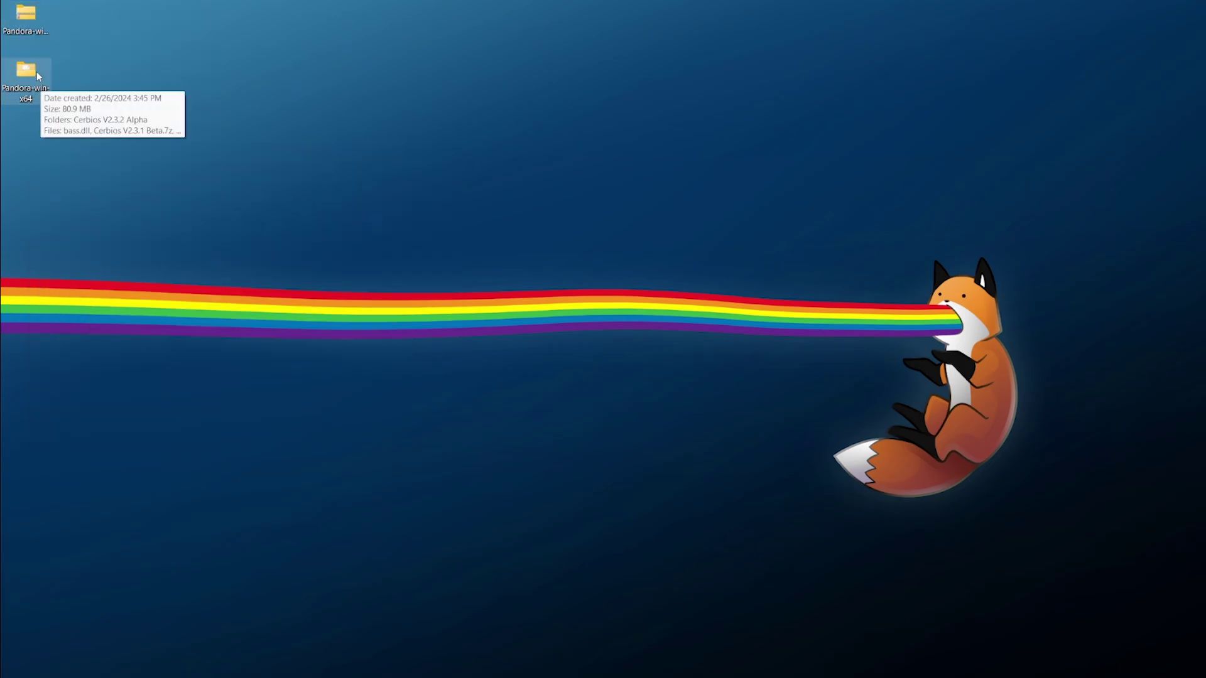
Open the extracted Pandora-win-x64 folder and launch pandora.exe
{"action": "double_click", "coordinate": [42, 86]}
{"action": "left_click_drag", "start_coordinate": [371, 231], "coordinate": [369, 59]}
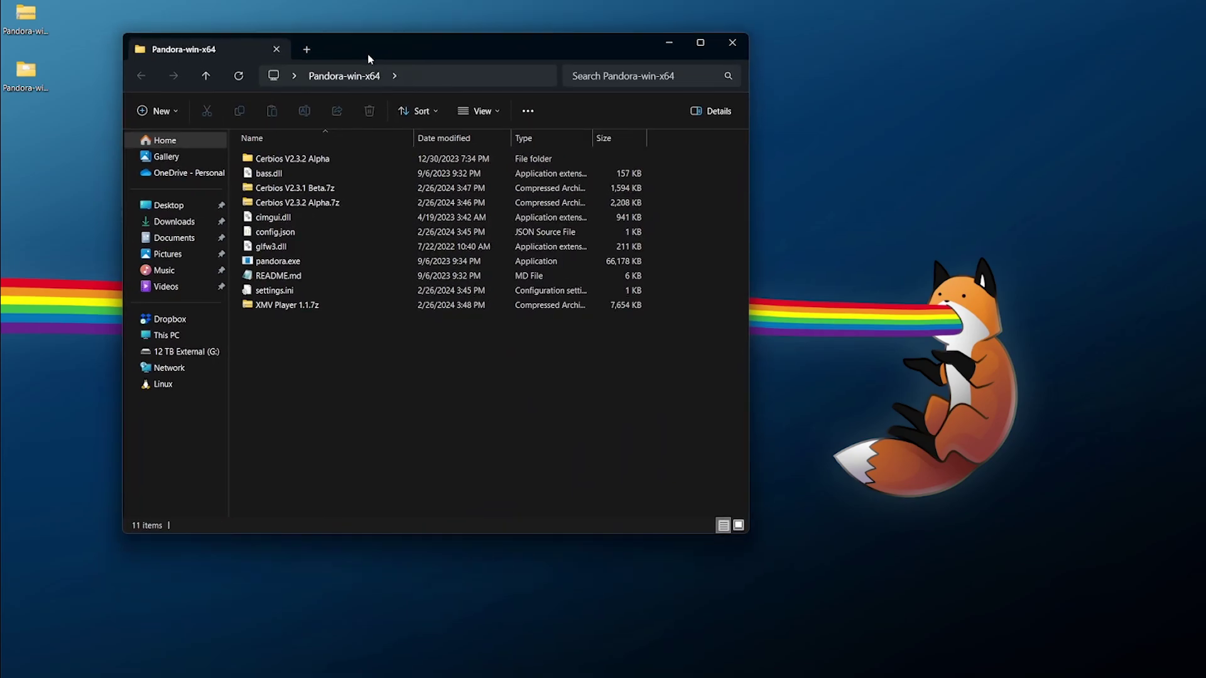
{"action": "left_click", "coordinate": [294, 265]}
{"action": "double_click", "coordinate": [295, 265]}
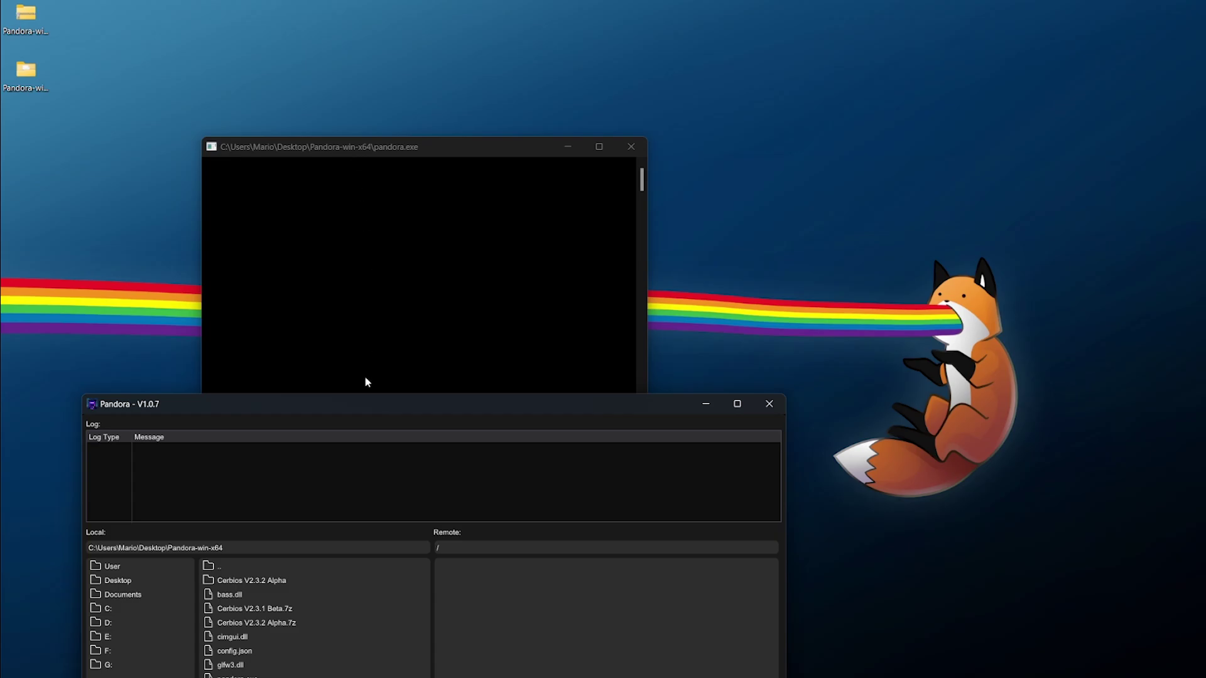
Move the Pandora window into view and connect to the Xbins server
{"action": "left_click_drag", "start_coordinate": [247, 407], "coordinate": [243, 79]}
{"action": "left_click", "coordinate": [315, 374]}
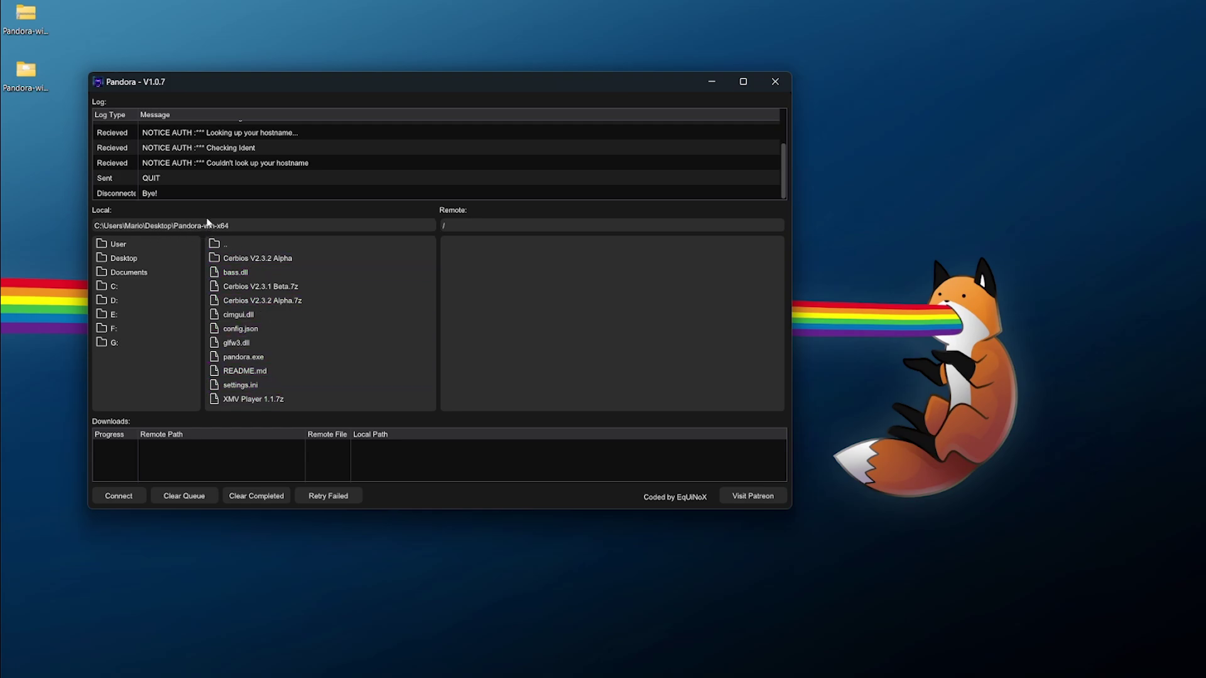
{"action": "left_click", "coordinate": [126, 497]}
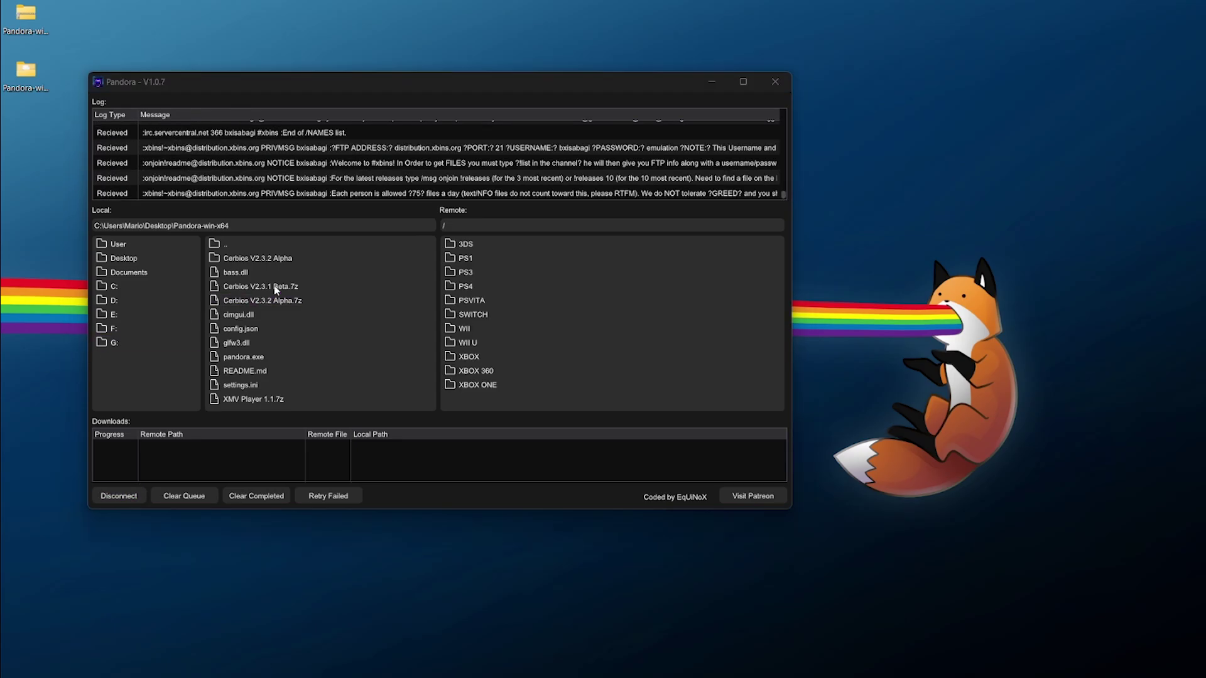
Navigate the remote pane to XBOX/Console Based Applications/apps/utilities/XCAT
{"action": "double_click", "coordinate": [485, 357]}
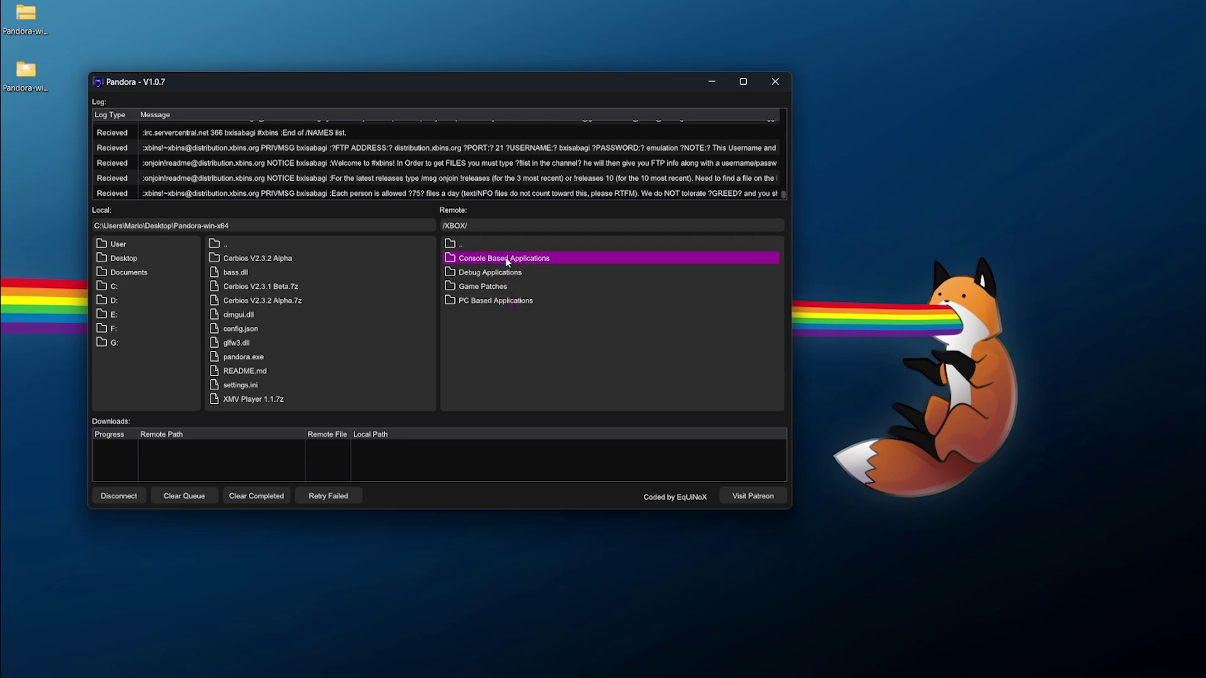
{"action": "double_click", "coordinate": [508, 259]}
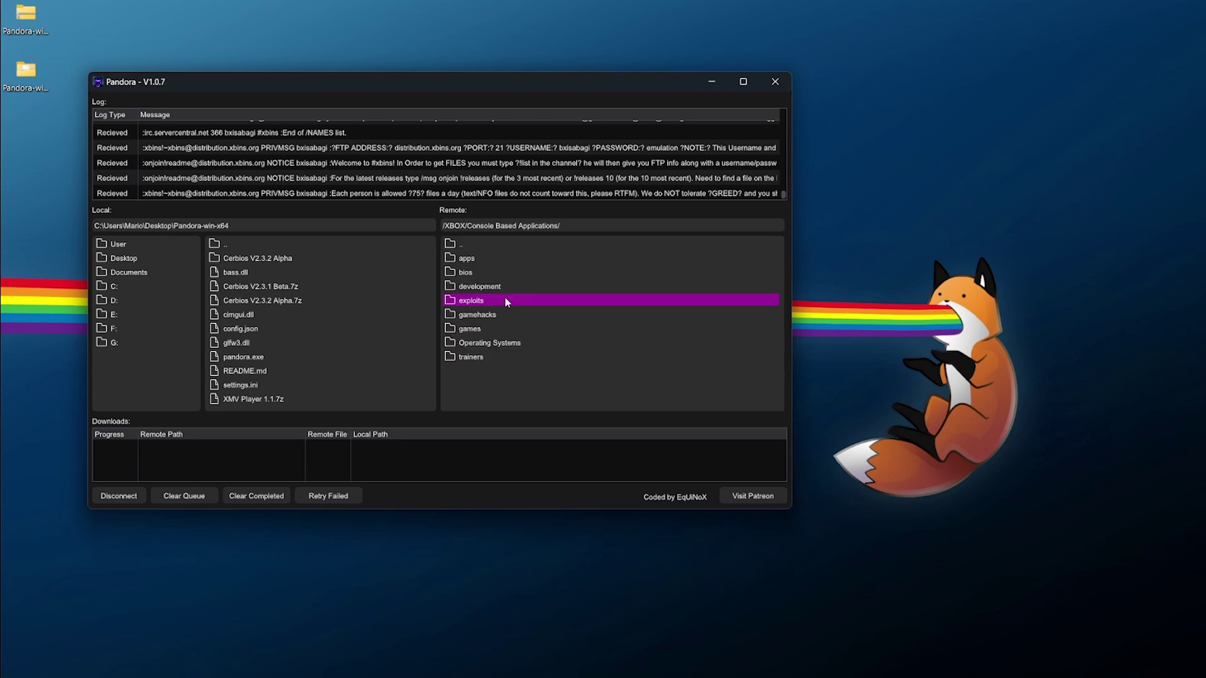
{"action": "double_click", "coordinate": [488, 260]}
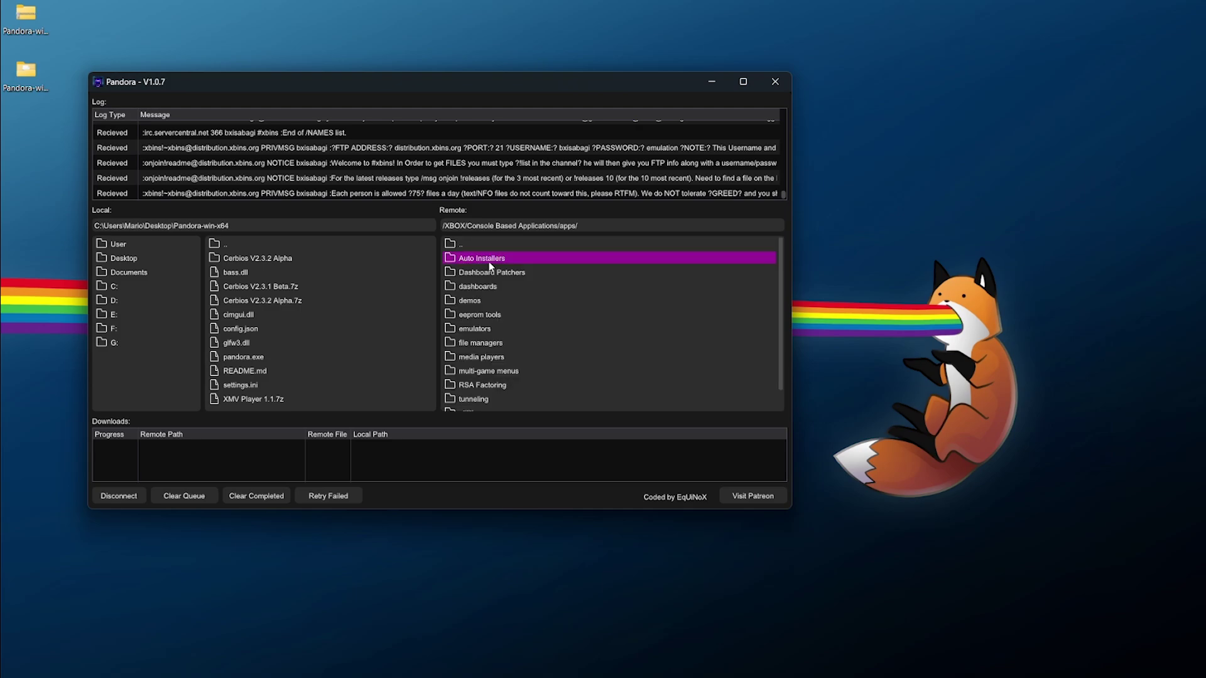
{"action": "scroll", "coordinate": [497, 364], "scroll_direction": "down", "scroll_amount": 1}
{"action": "double_click", "coordinate": [491, 395]}
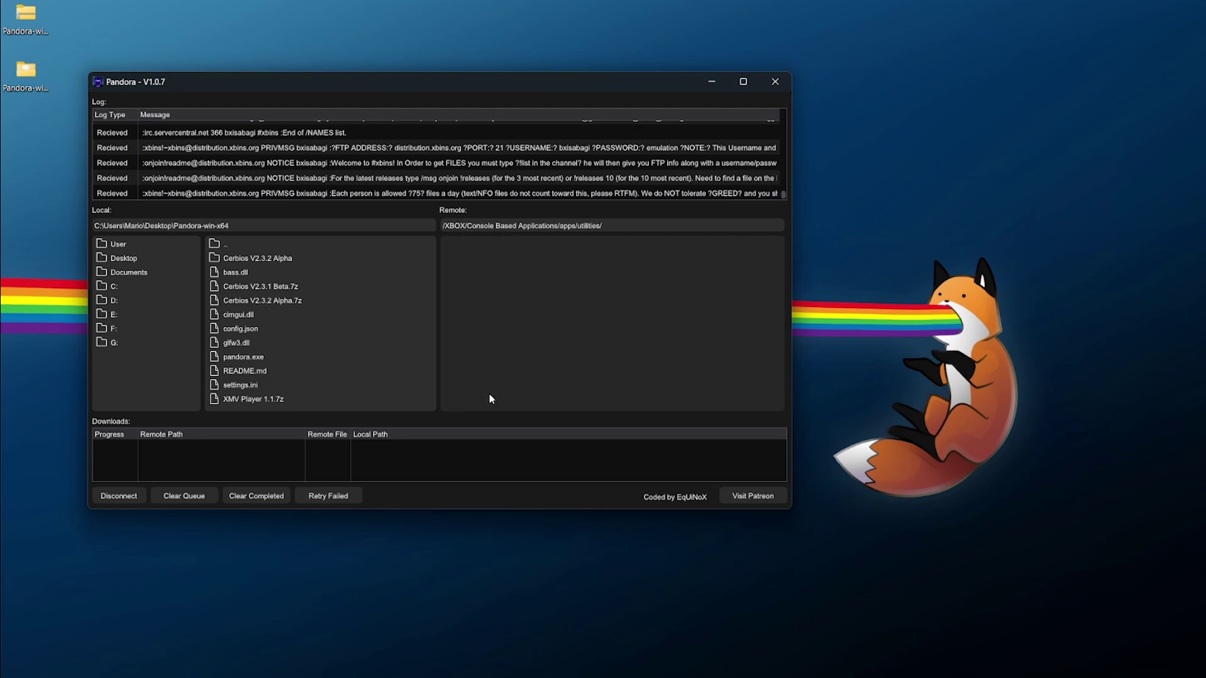
{"action": "scroll", "coordinate": [525, 302], "scroll_direction": "down", "scroll_amount": 3}
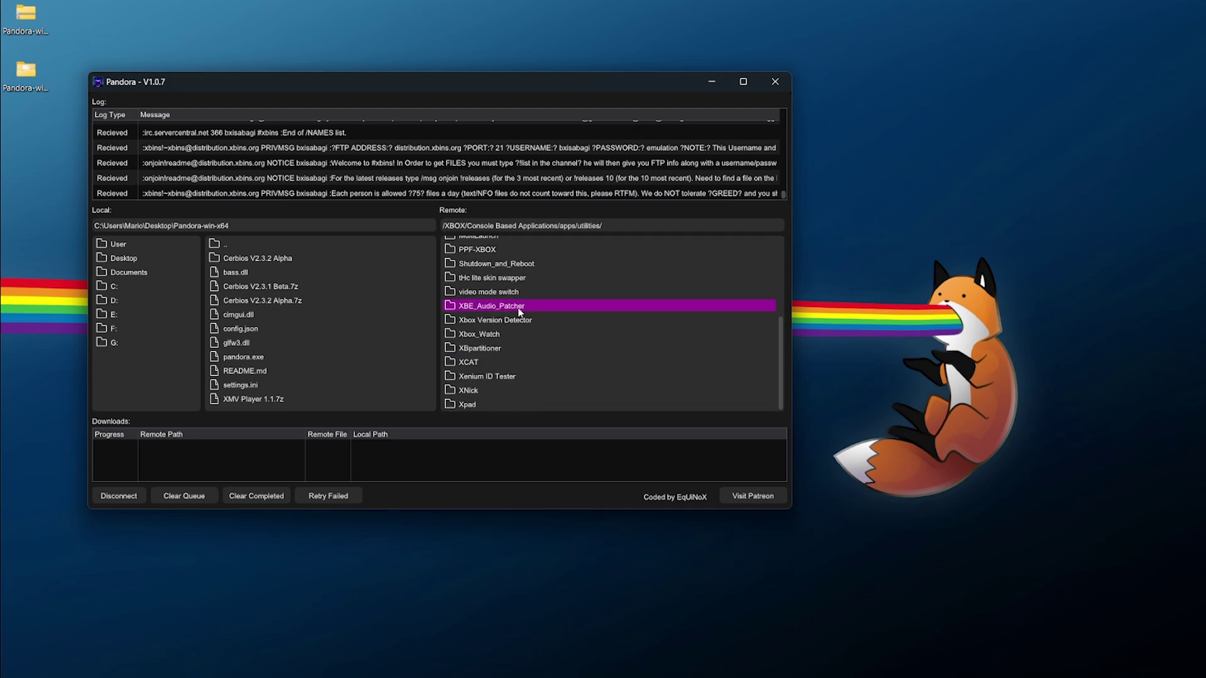
{"action": "double_click", "coordinate": [465, 364]}
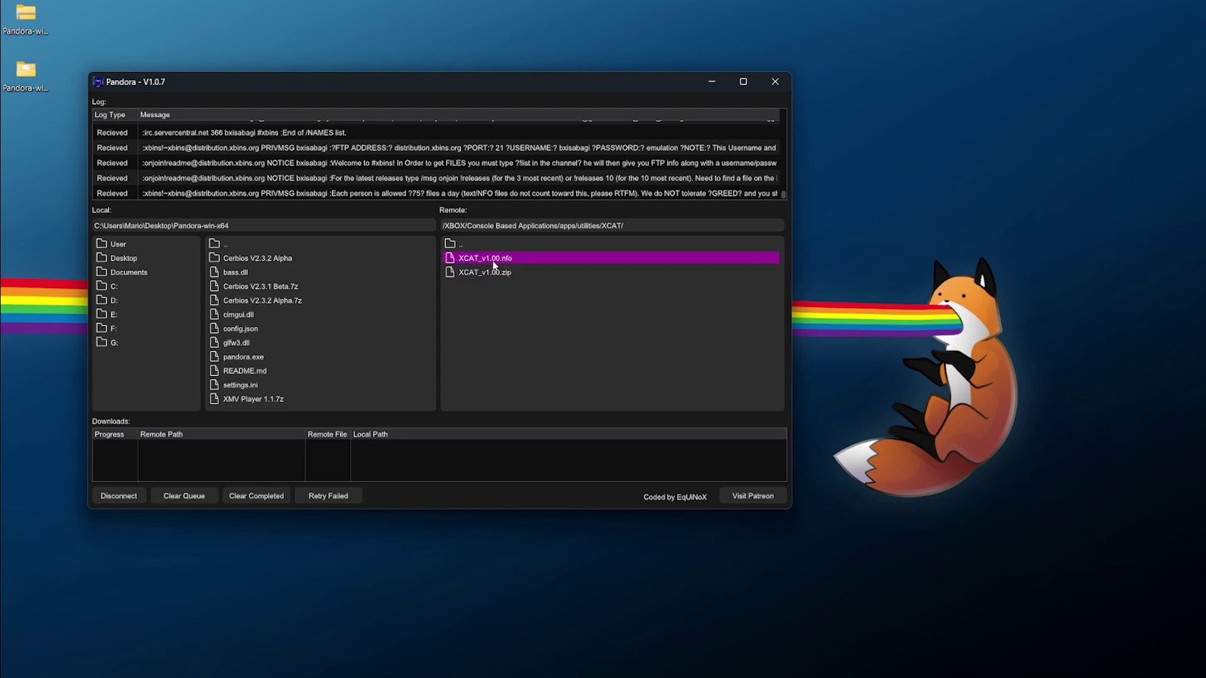
Download XCAT_v1.00.nfo and XCAT_v1.00.zip, then disconnect and close Pandora
{"action": "double_click", "coordinate": [490, 273]}
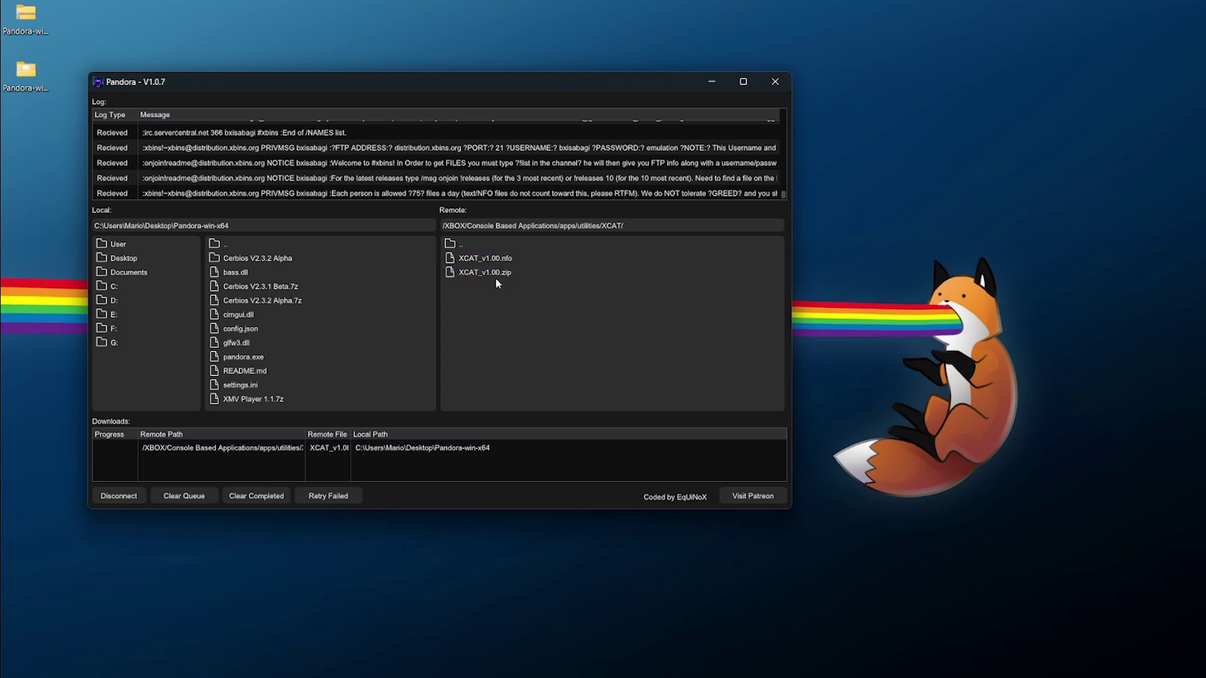
{"action": "double_click", "coordinate": [487, 273]}
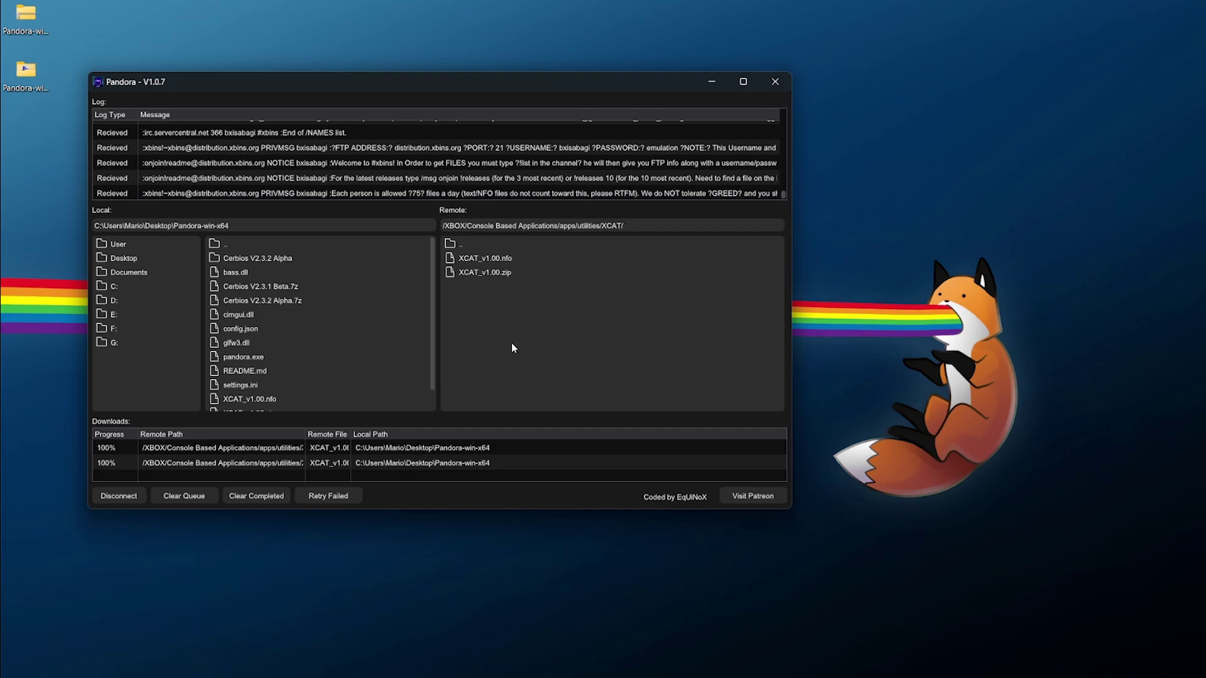
{"action": "left_click", "coordinate": [122, 493]}
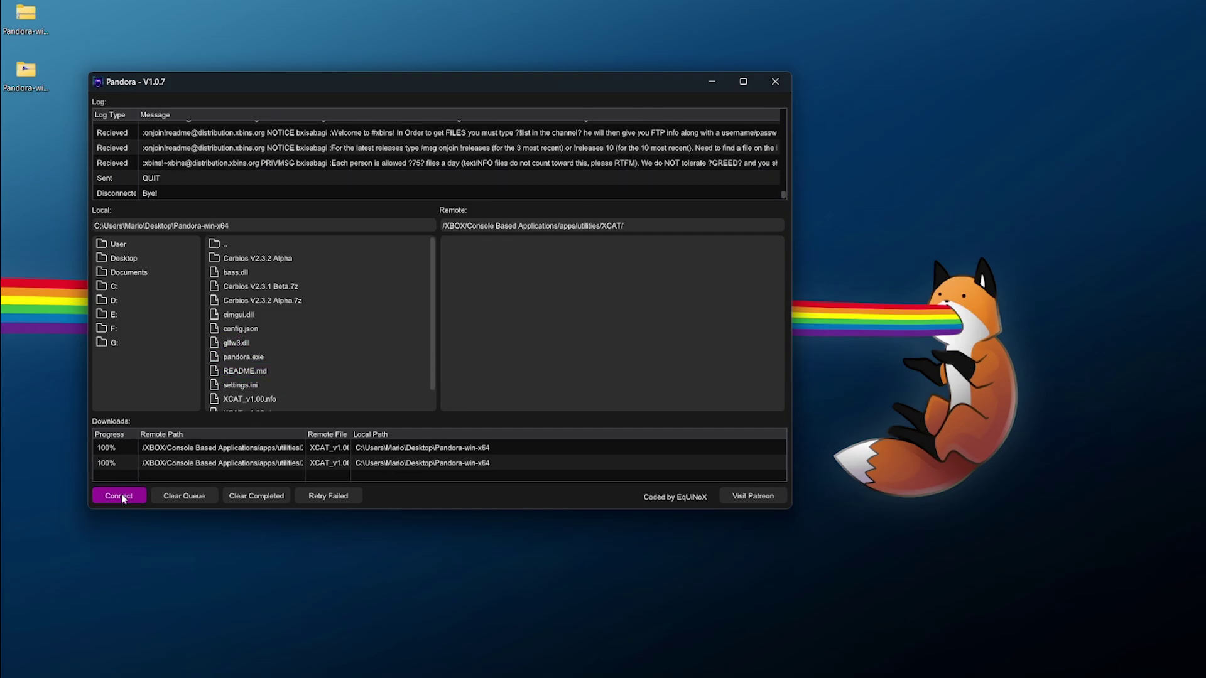
{"action": "left_click", "coordinate": [787, 87]}
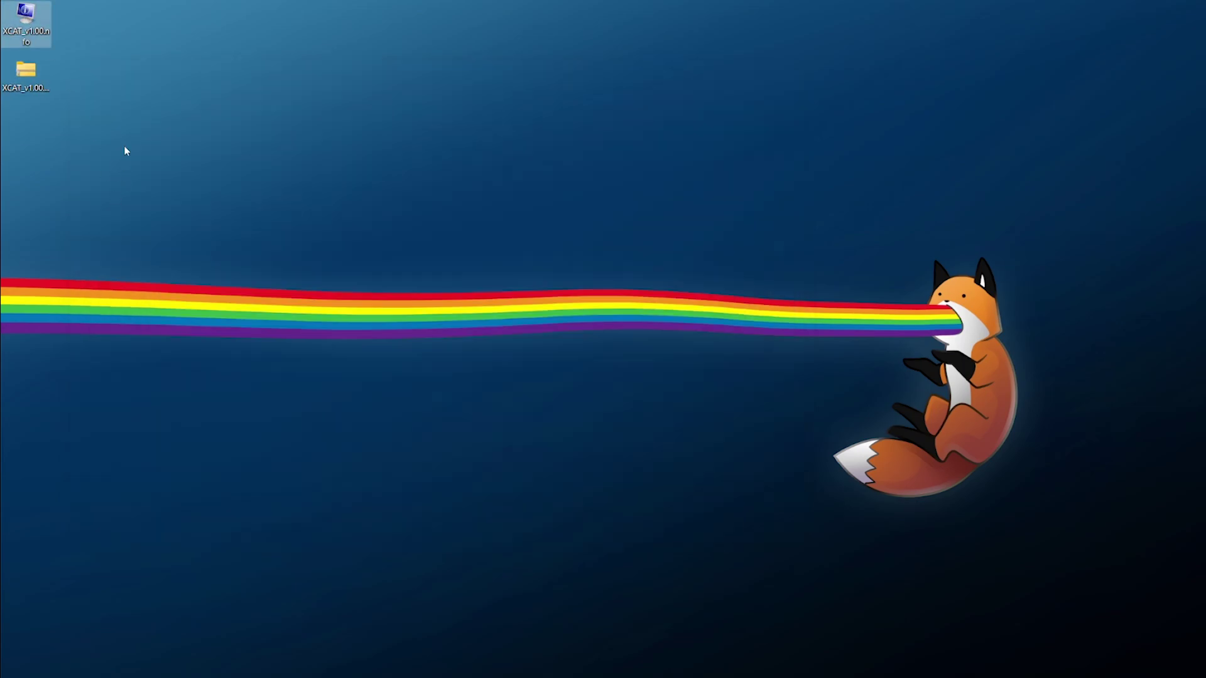
{"action": "right_click", "coordinate": [39, 11]}
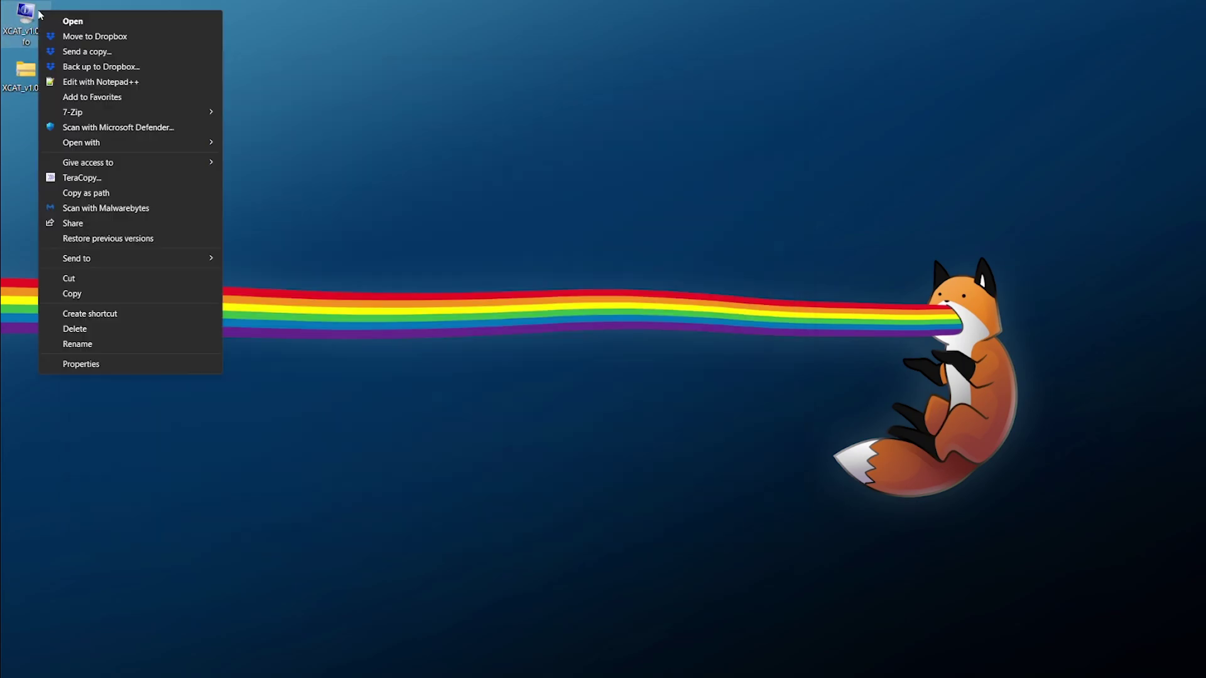
{"action": "left_click", "coordinate": [89, 83]}
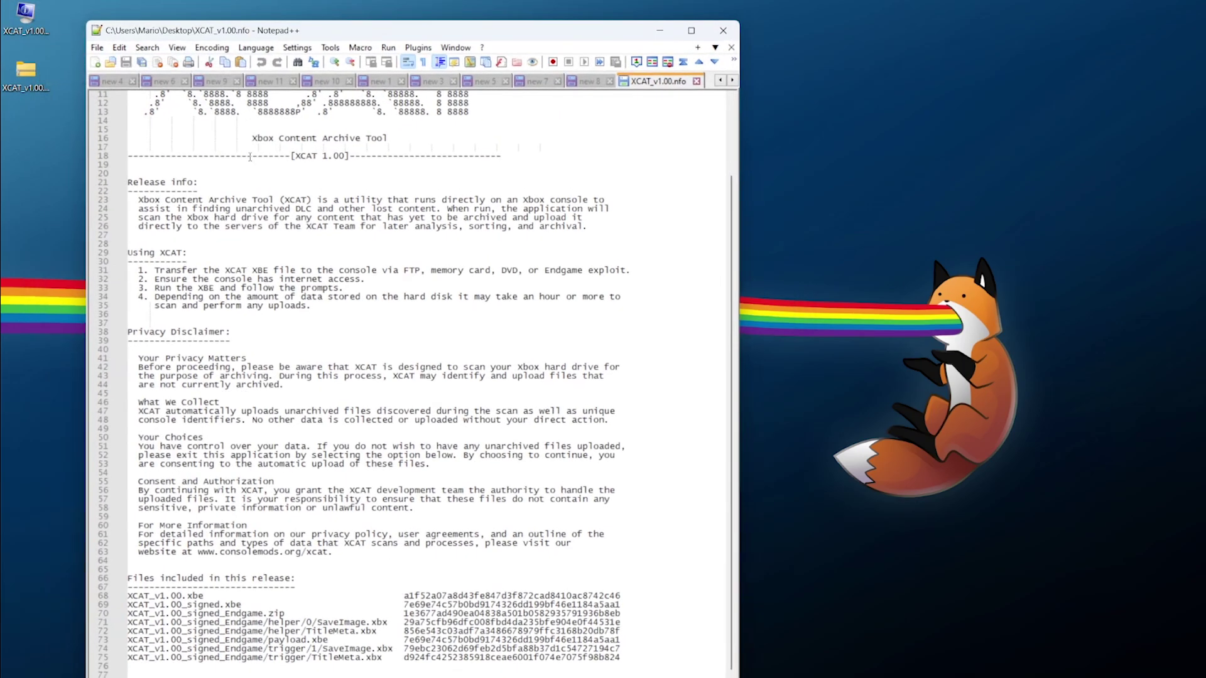
{"action": "scroll", "coordinate": [422, 253], "scroll_direction": "up", "scroll_amount": 4}
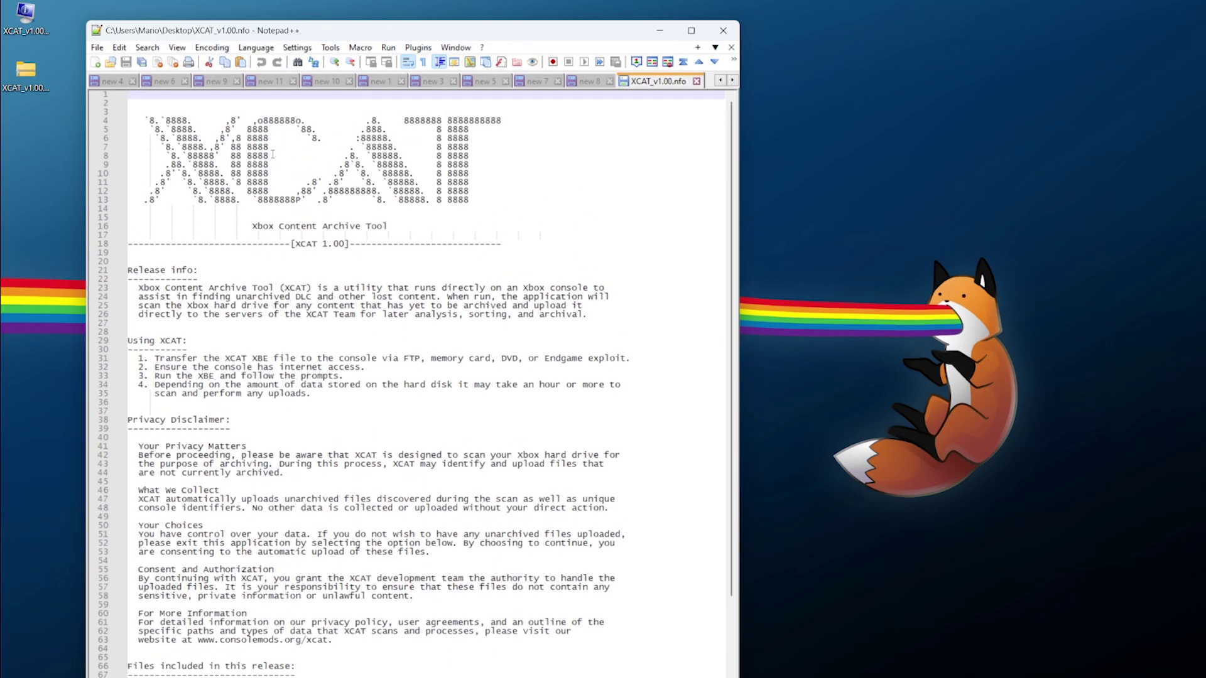
{"action": "scroll", "coordinate": [273, 154], "scroll_direction": "down", "scroll_amount": 3}
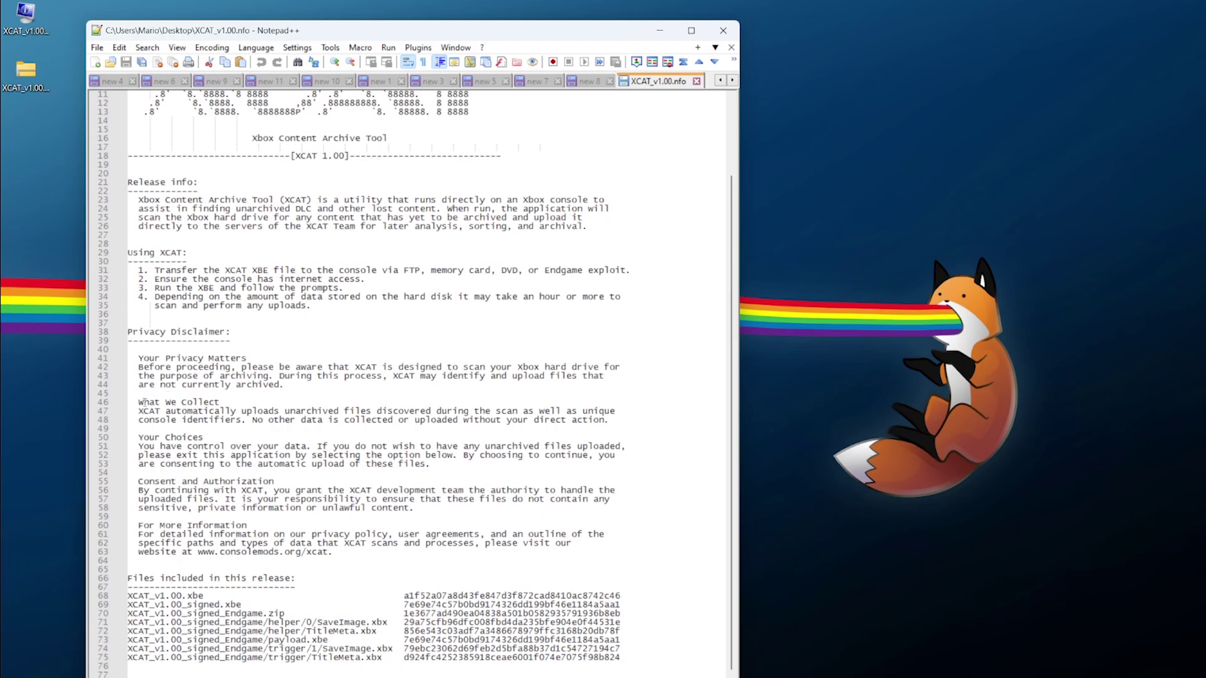
{"action": "left_click", "coordinate": [150, 491]}
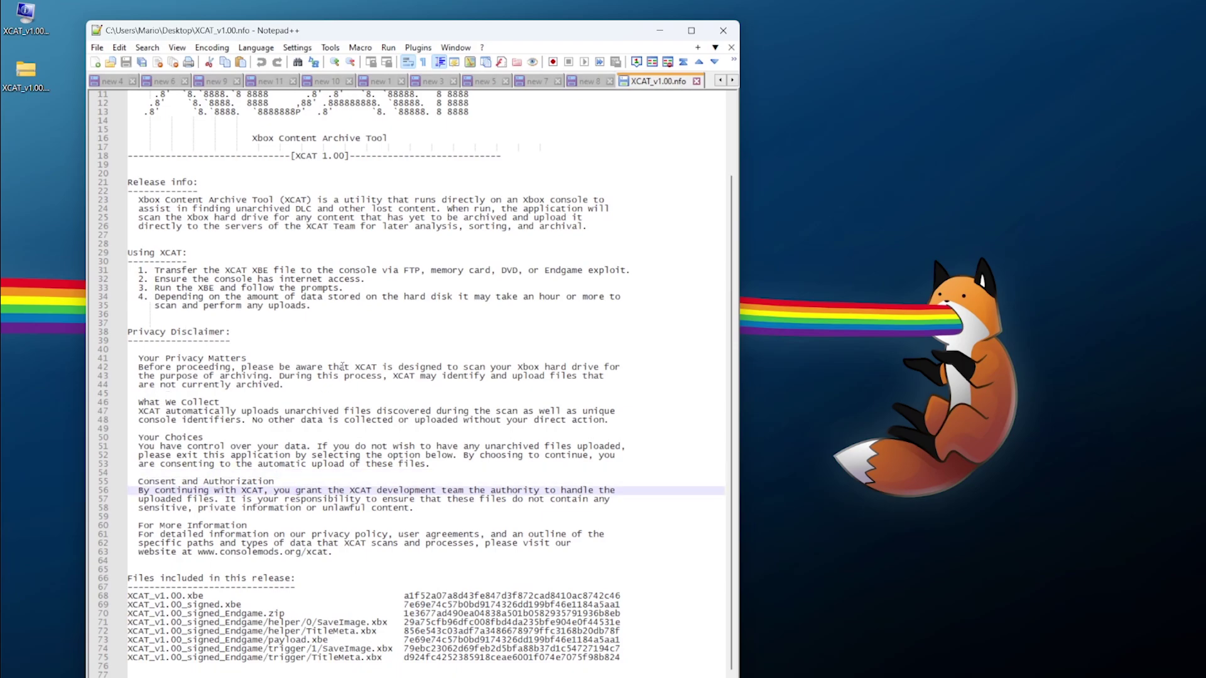
{"action": "scroll", "coordinate": [515, 628], "scroll_direction": "up", "scroll_amount": 4}
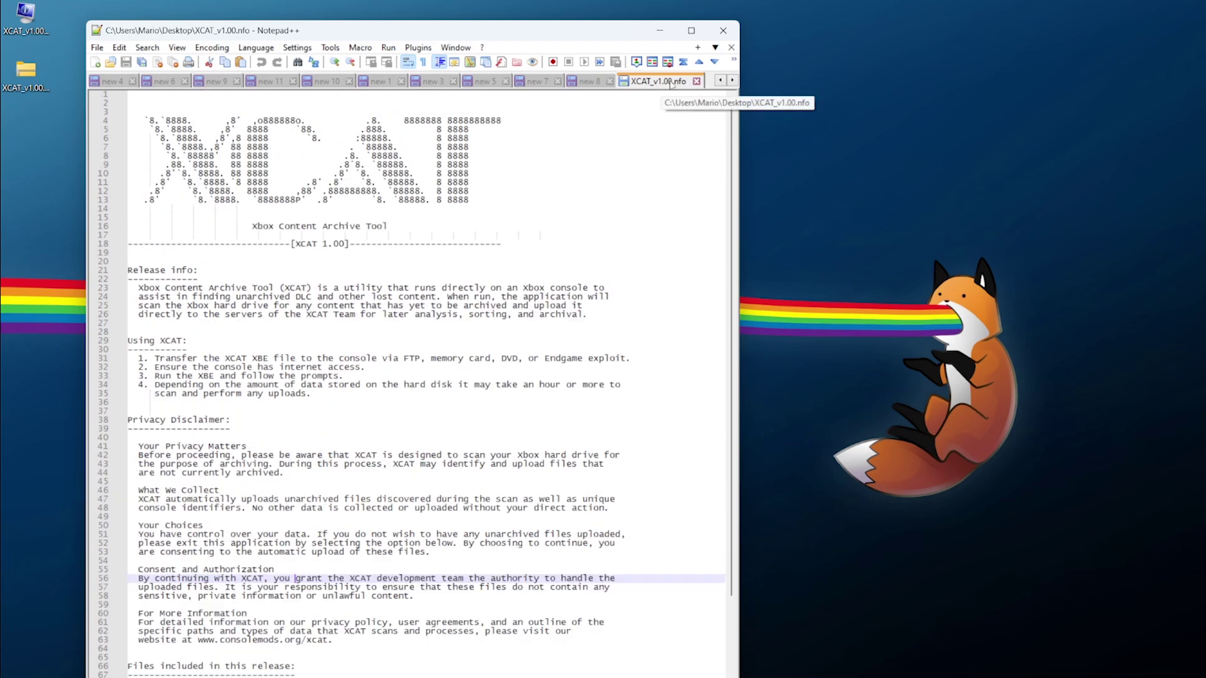
{"action": "key", "text": "alt+F4"}
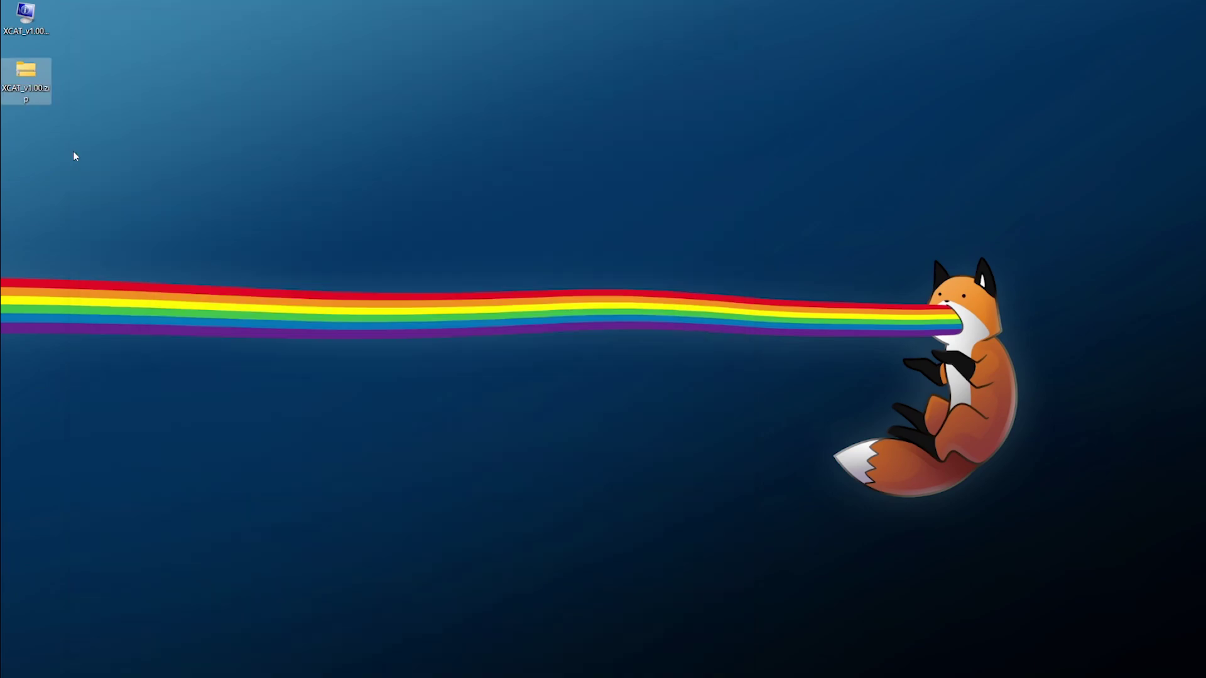
Extract XCAT_v1.00.zip here with 7-Zip into an XCAT_v1.00 folder
{"action": "right_click", "coordinate": [38, 73]}
{"action": "mouse_move", "coordinate": [157, 209]}
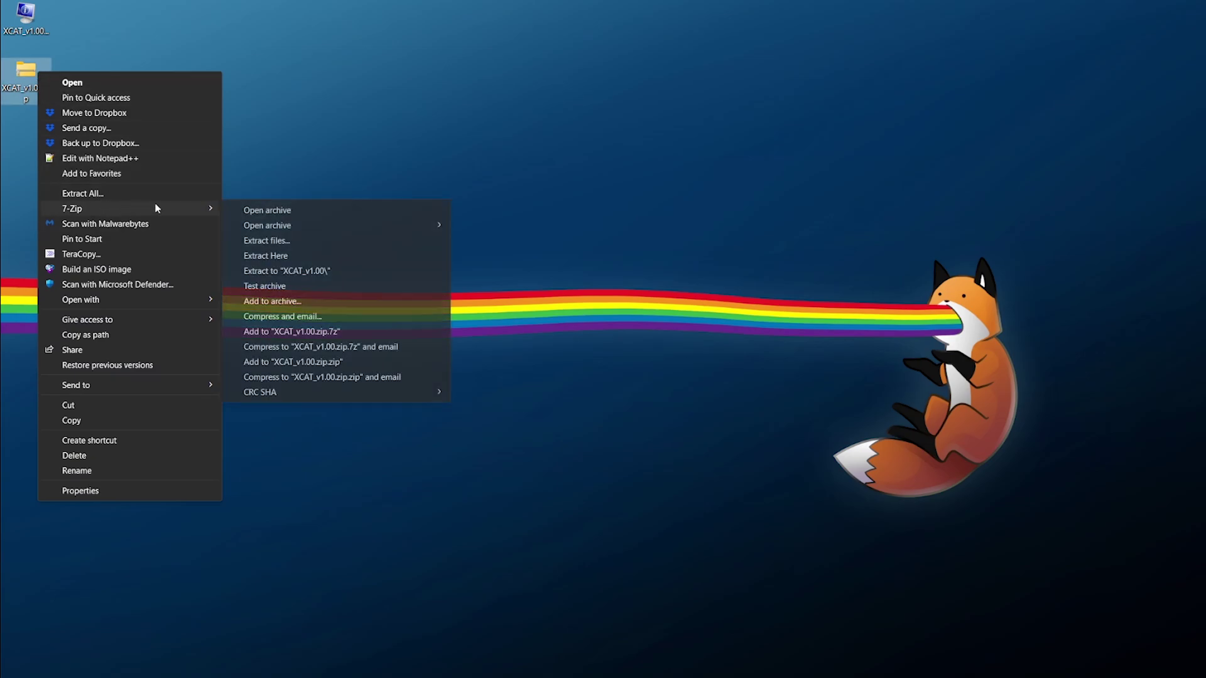
{"action": "left_click", "coordinate": [275, 256]}
{"action": "key", "text": "Return"}
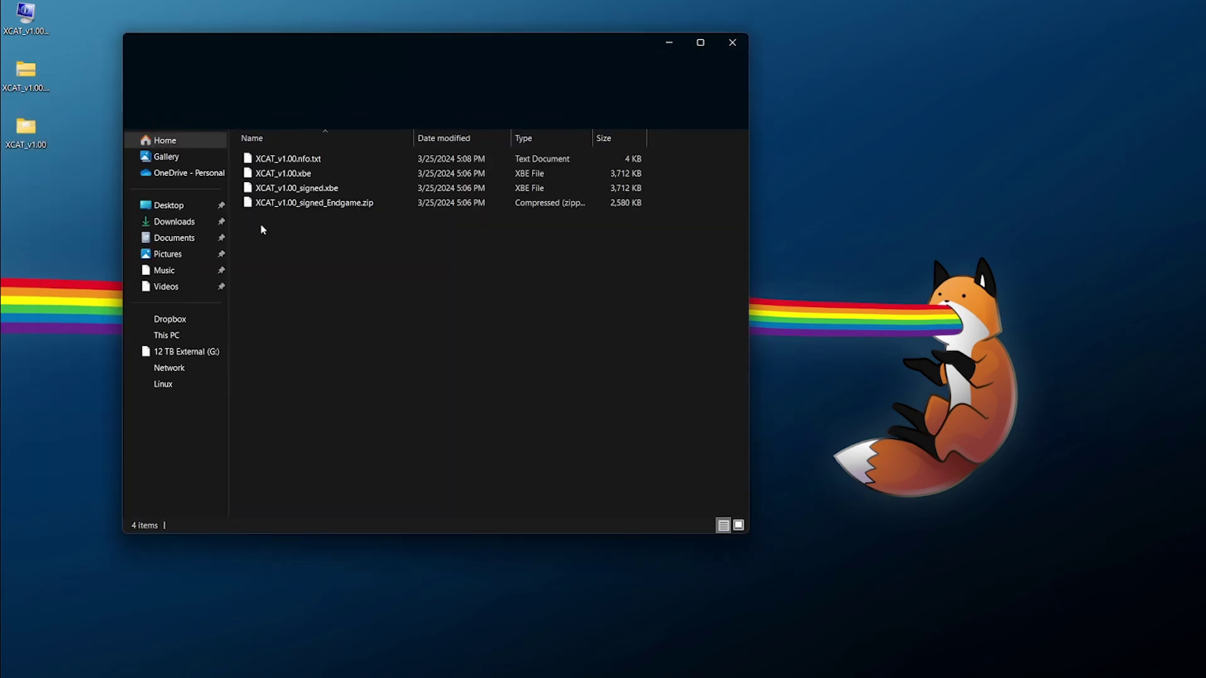
Inspect the extracted NFO text, both XBE files and XCAT_v1.00_signed_Endgame.zip
{"action": "left_click", "coordinate": [308, 158]}
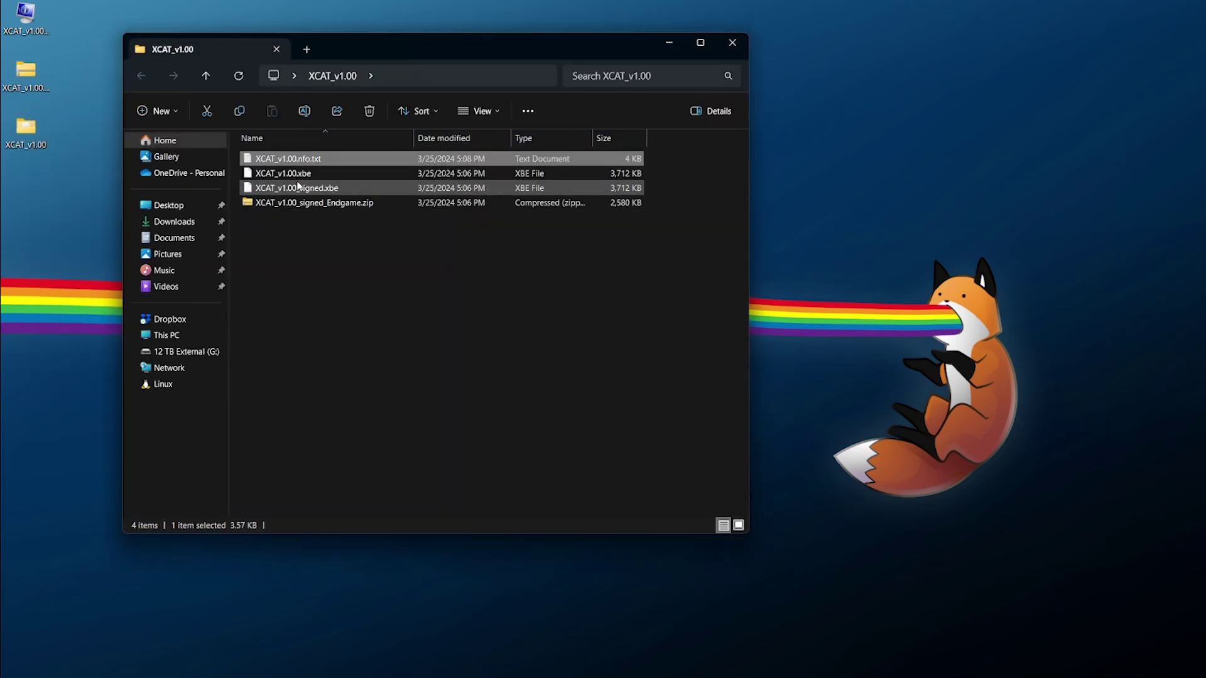
{"action": "left_click", "coordinate": [296, 173]}
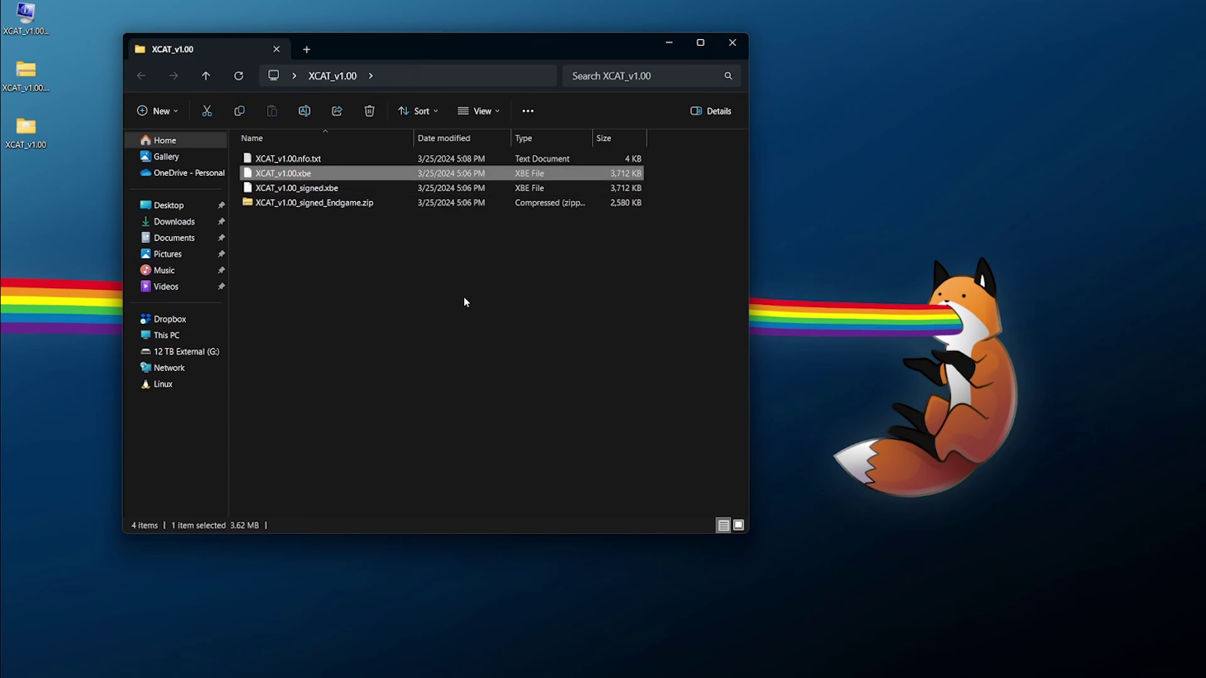
{"action": "left_click", "coordinate": [352, 208]}
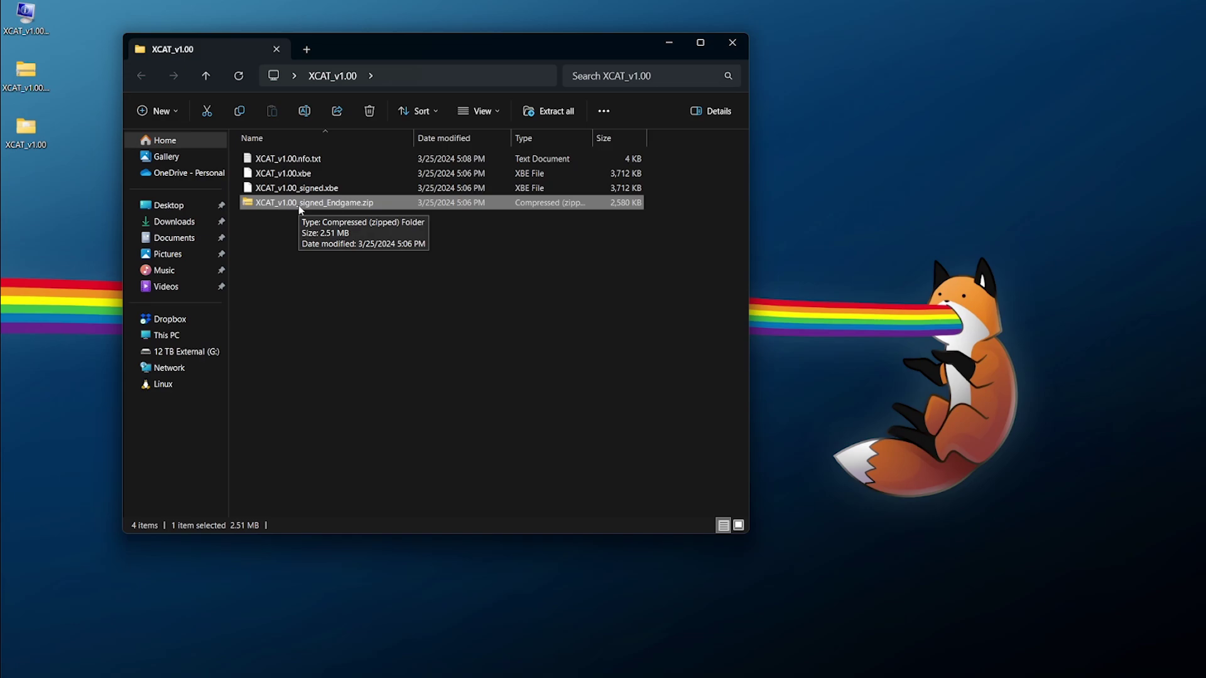
{"action": "left_click", "coordinate": [323, 188]}
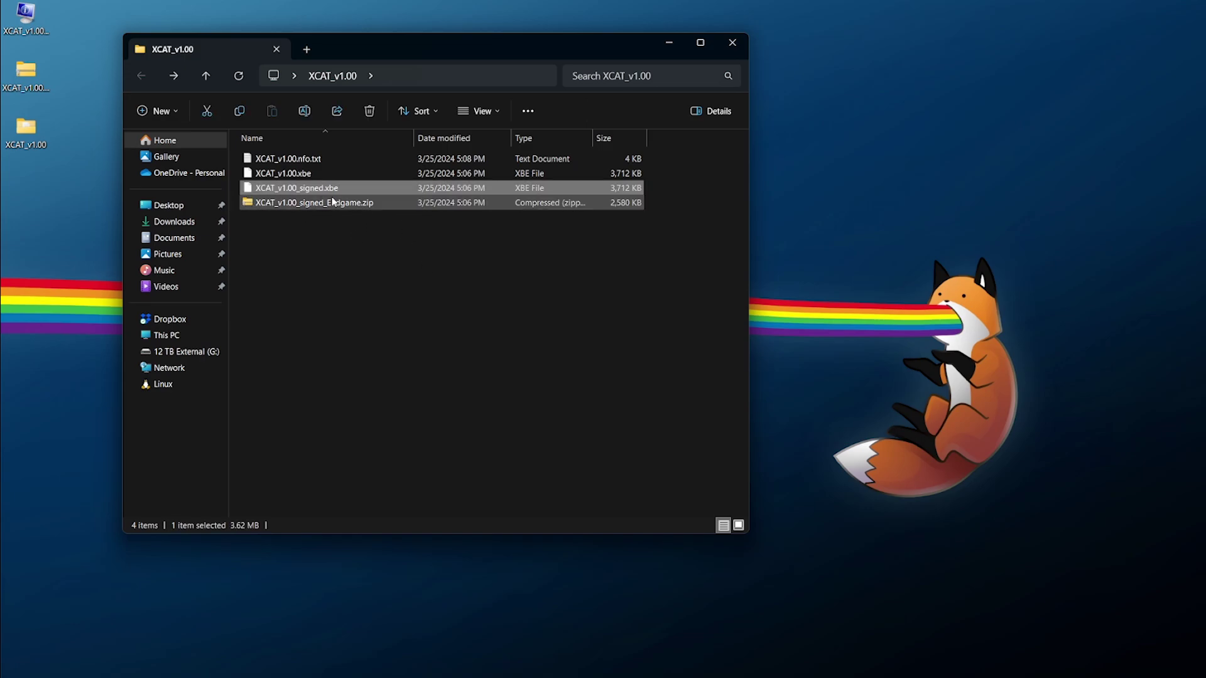
{"action": "left_click", "coordinate": [401, 321]}
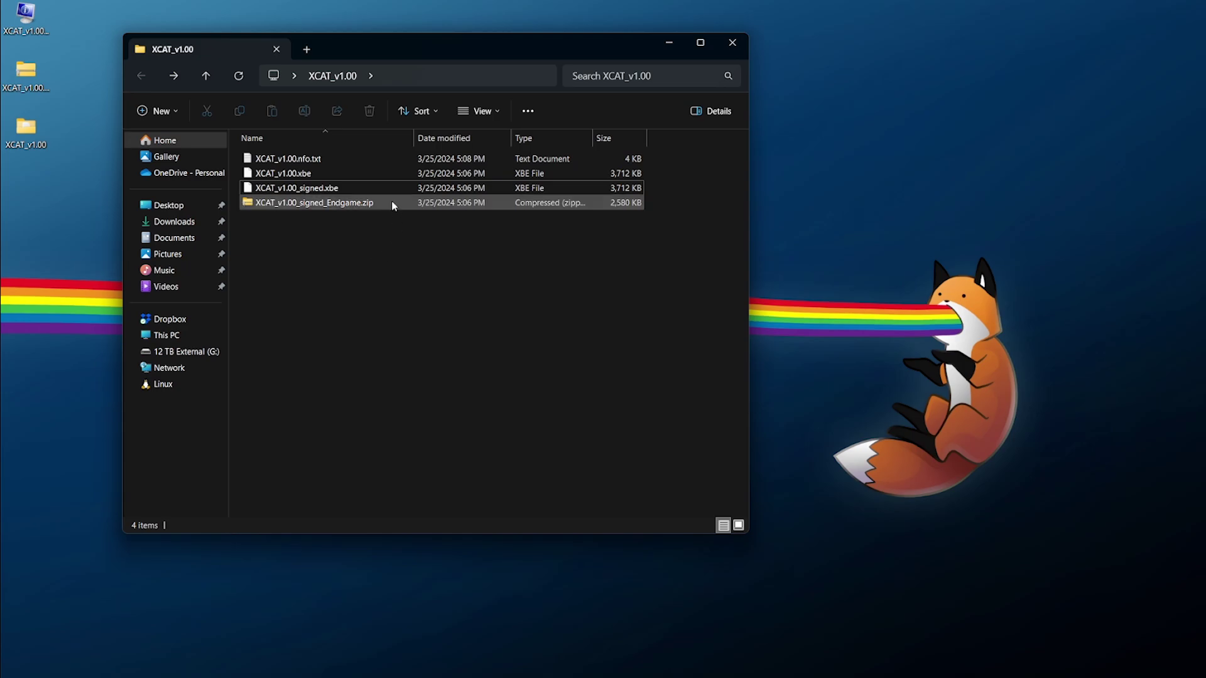
{"action": "left_click", "coordinate": [324, 177]}
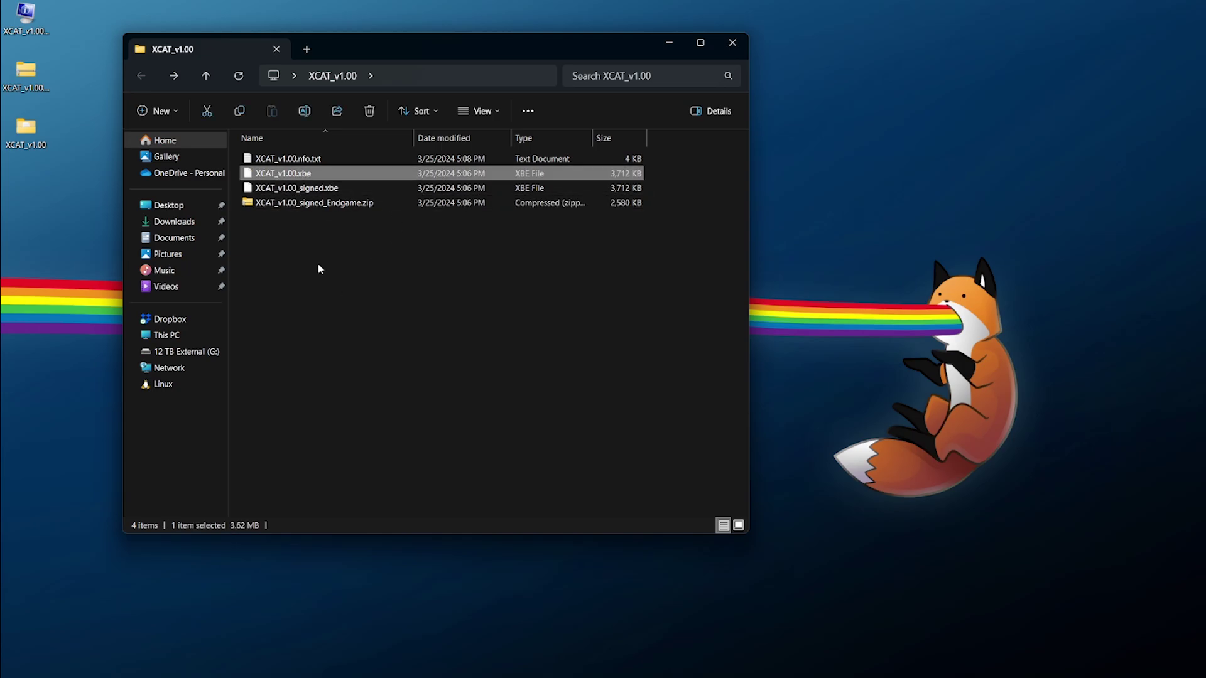